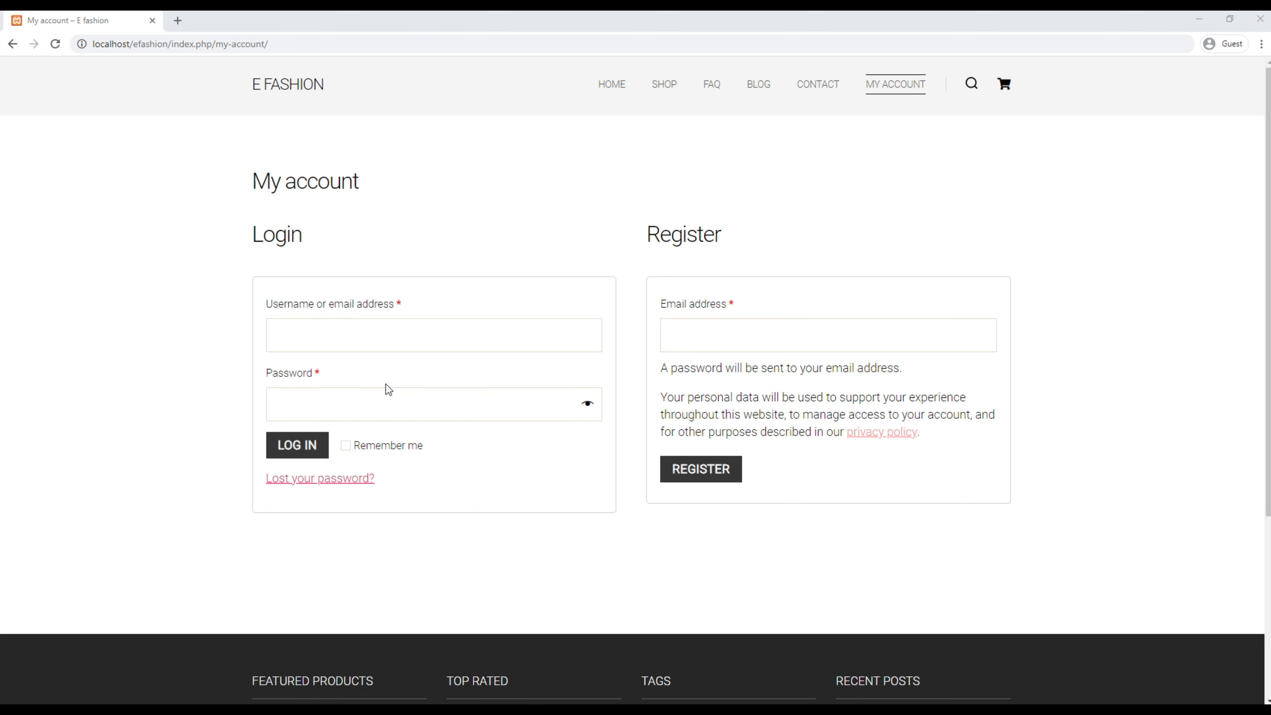
Step: Enter the new customer's e-mail address in the Register form and submit the registration
left_click(294, 336)
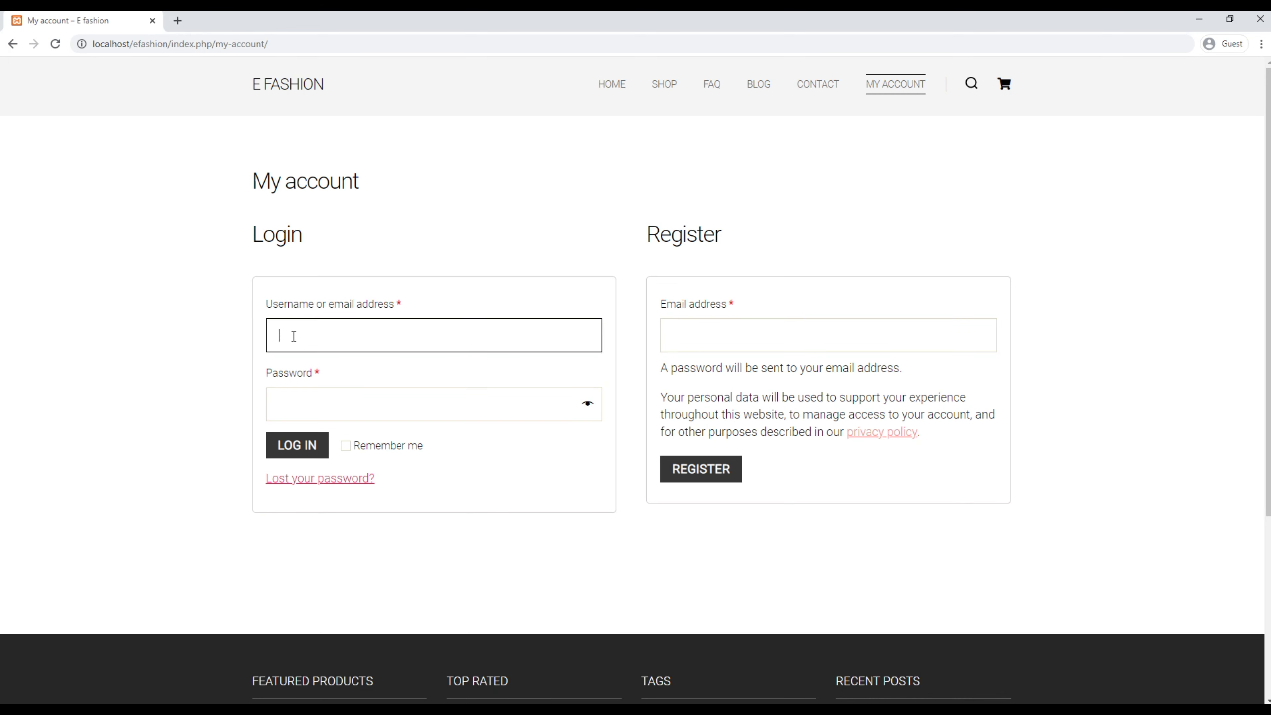
left_click(312, 392)
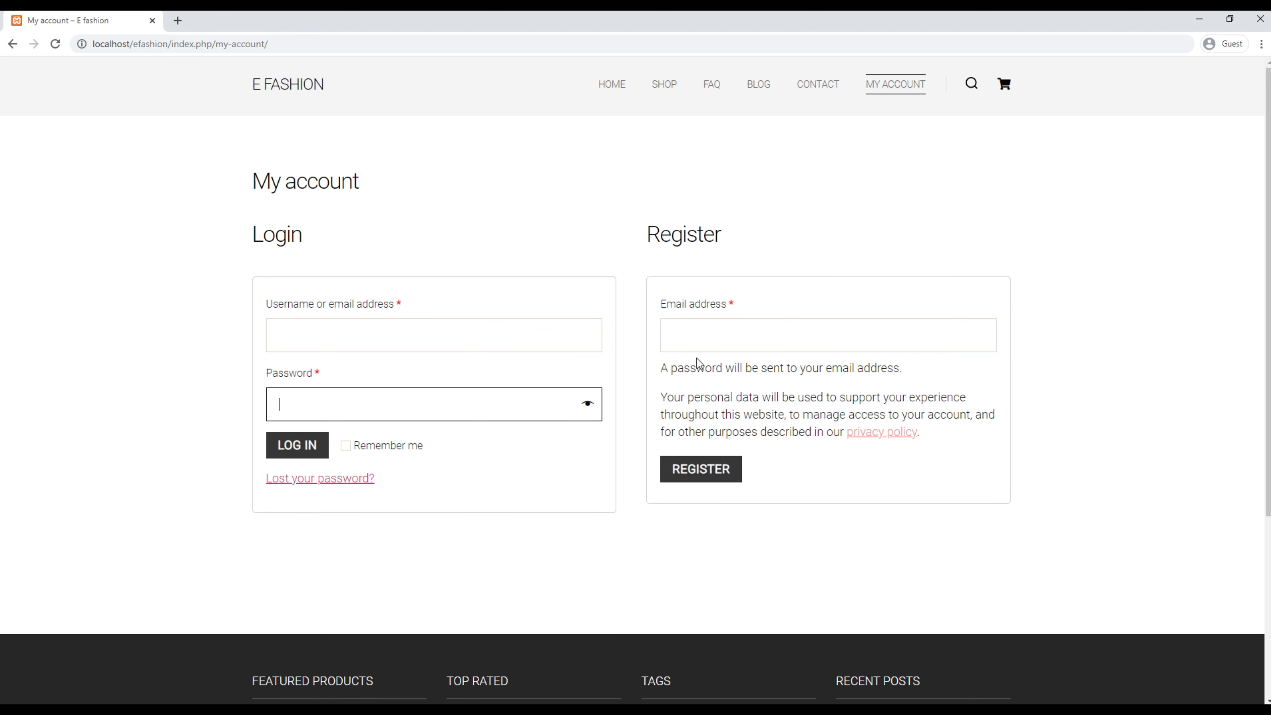
left_click(694, 342)
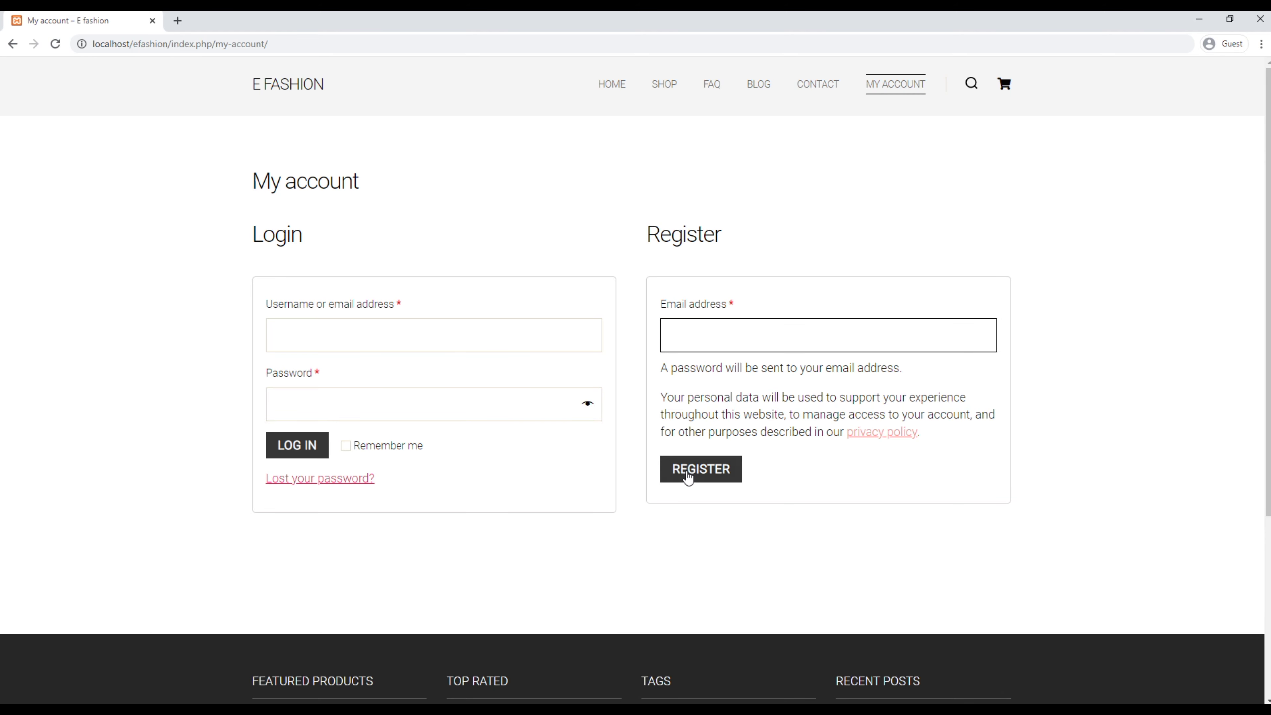
left_click(641, 476)
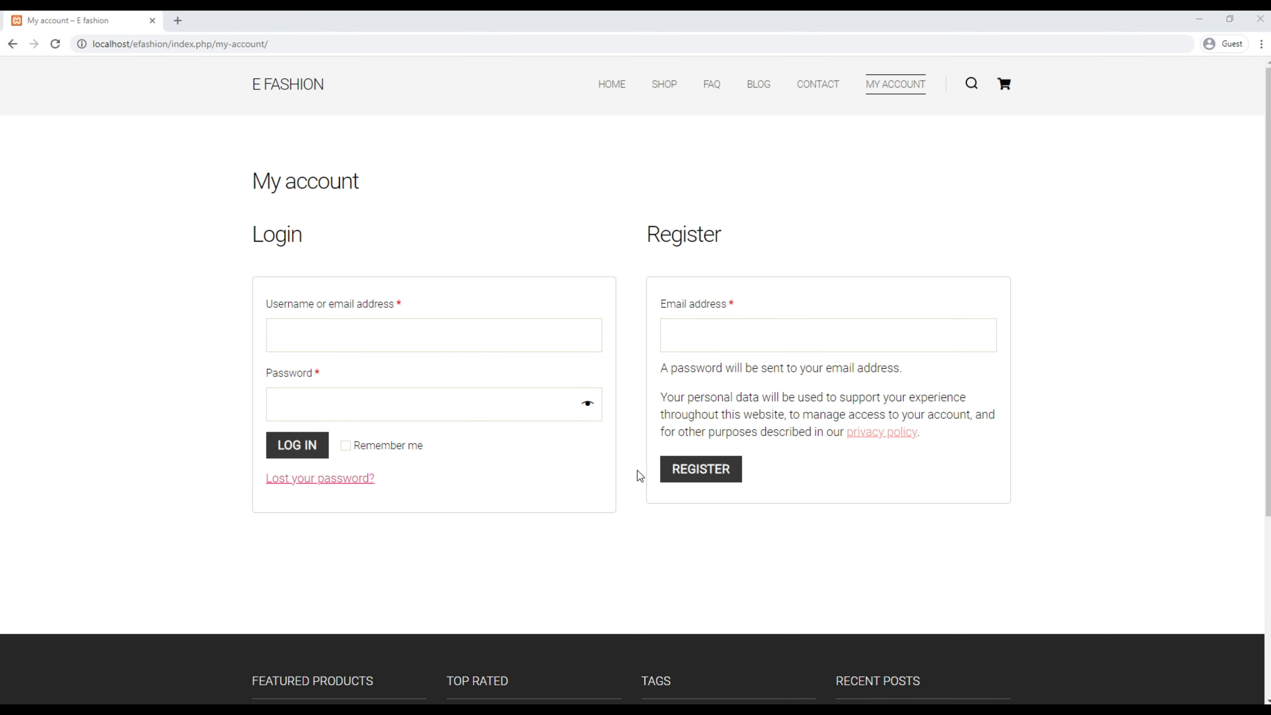
left_click(725, 324)
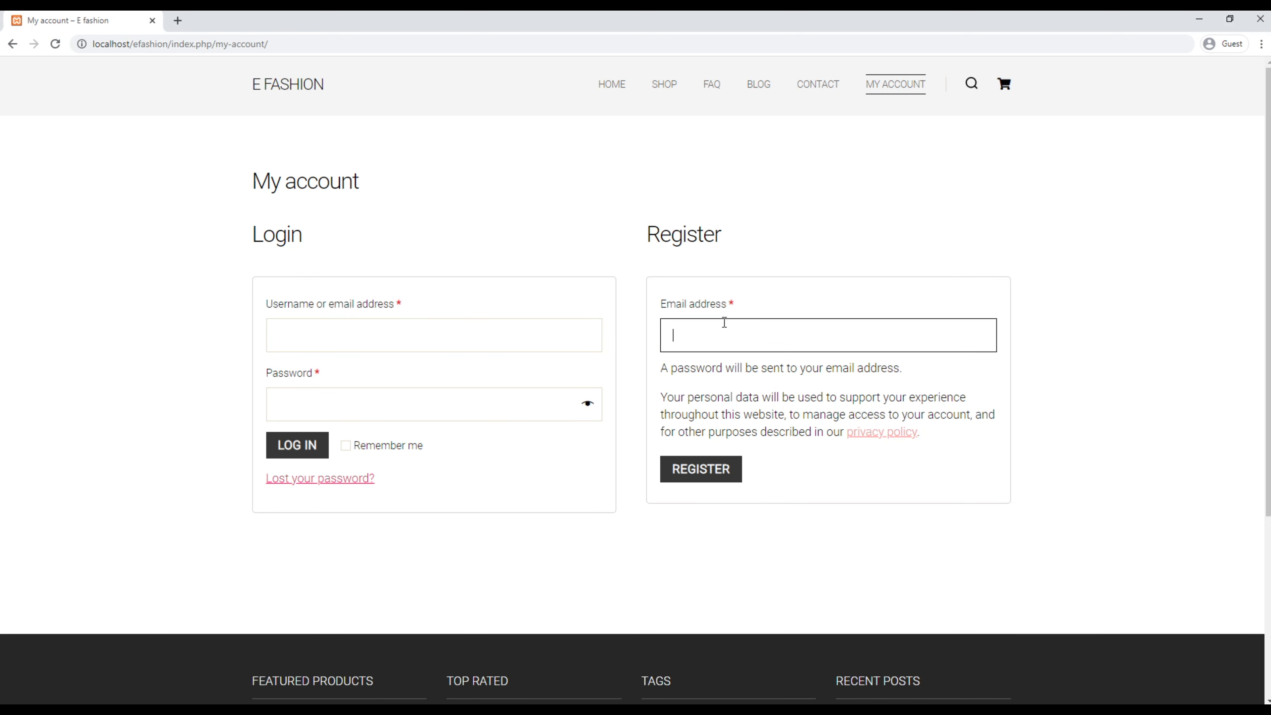
left_click(705, 477)
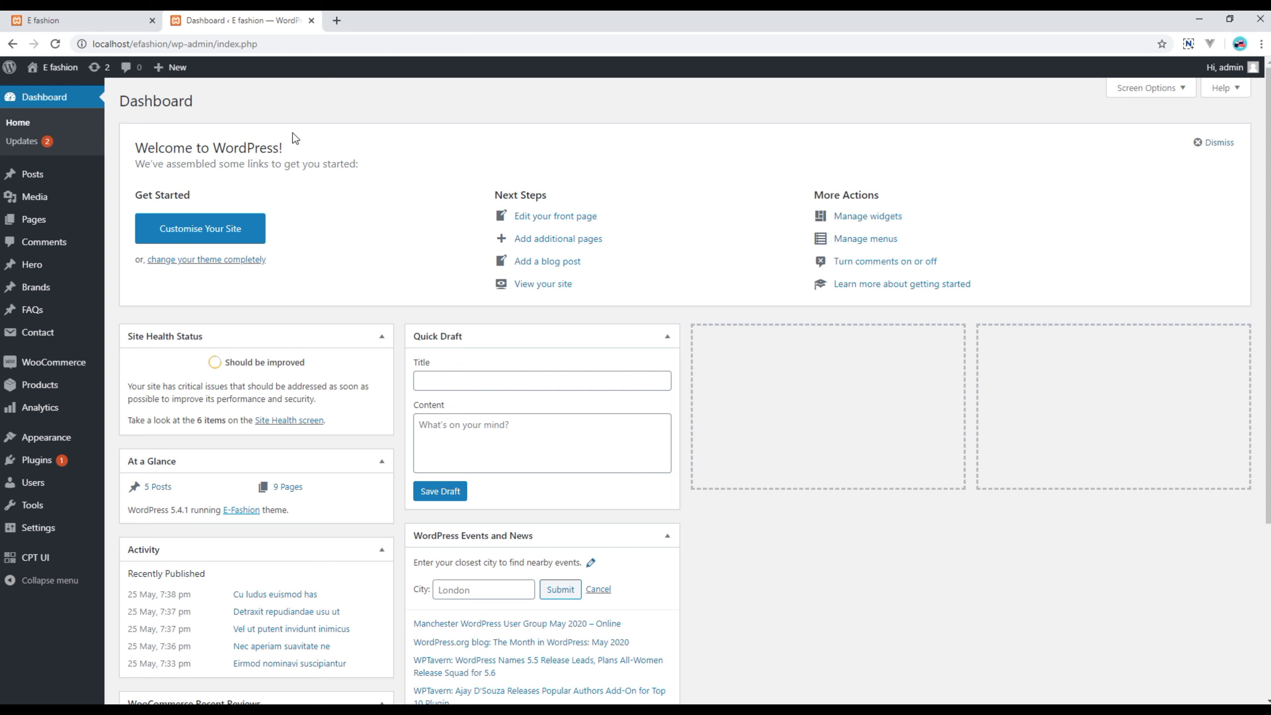
Step: Check All Users for the new Customer-role account, then return to the My account dashboard
mouse_move(42, 485)
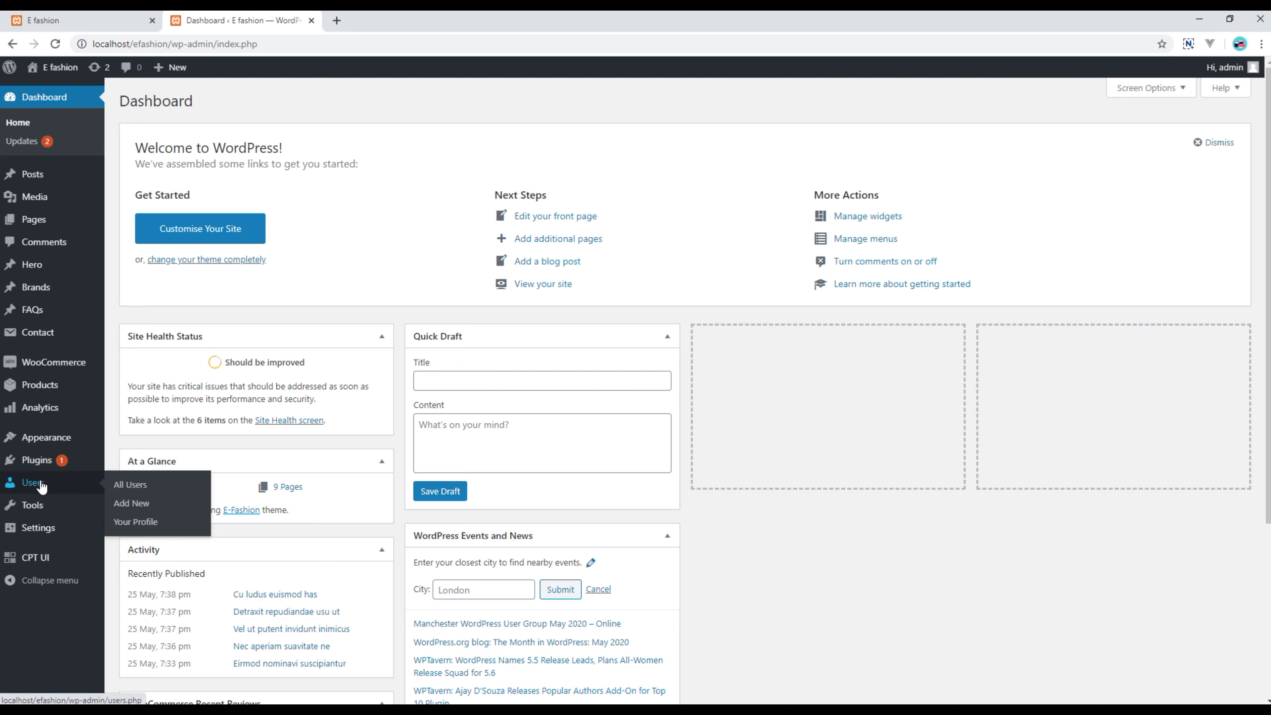
left_click(41, 486)
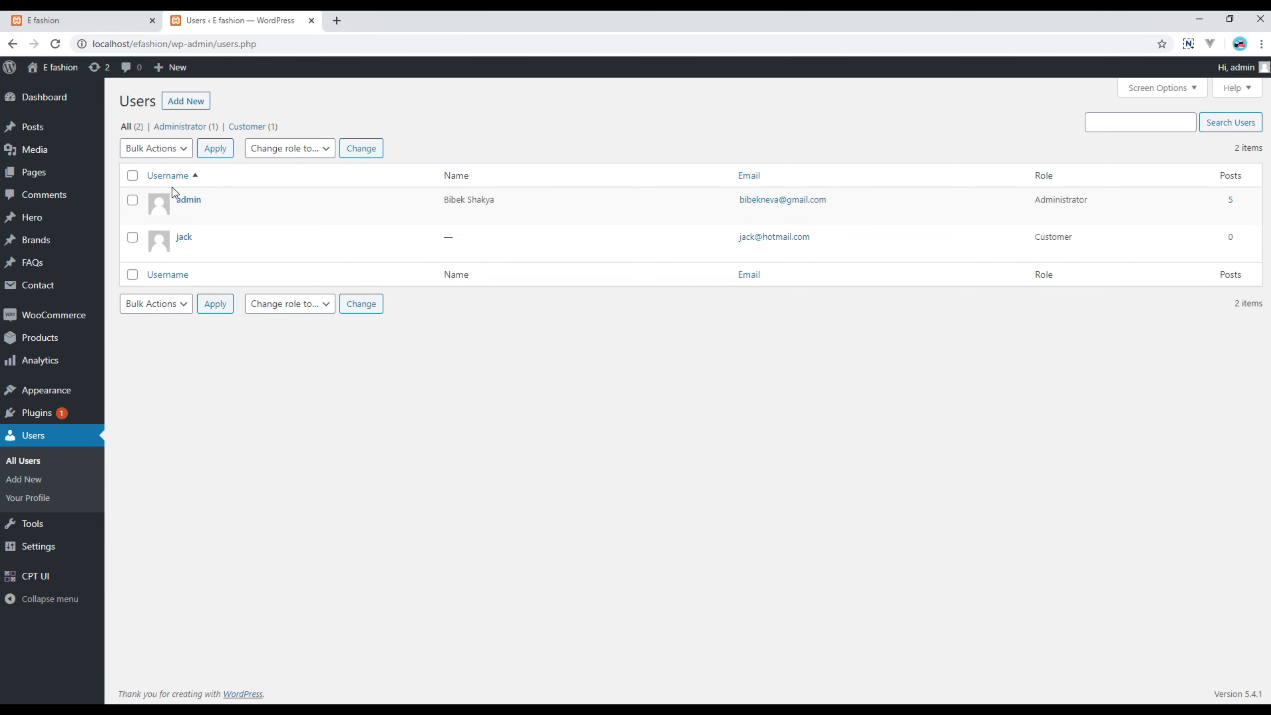
mouse_move(193, 246)
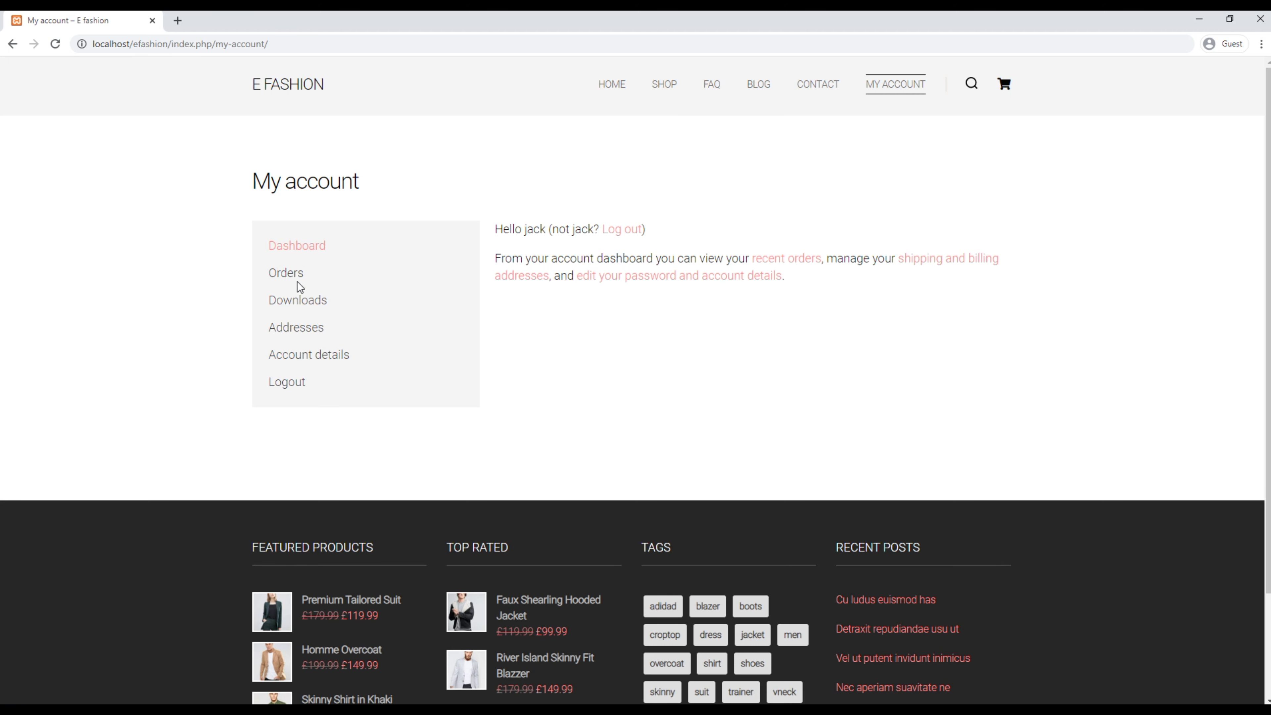
Step: View the customer's Orders and open the Shop in a new tab
left_click(288, 276)
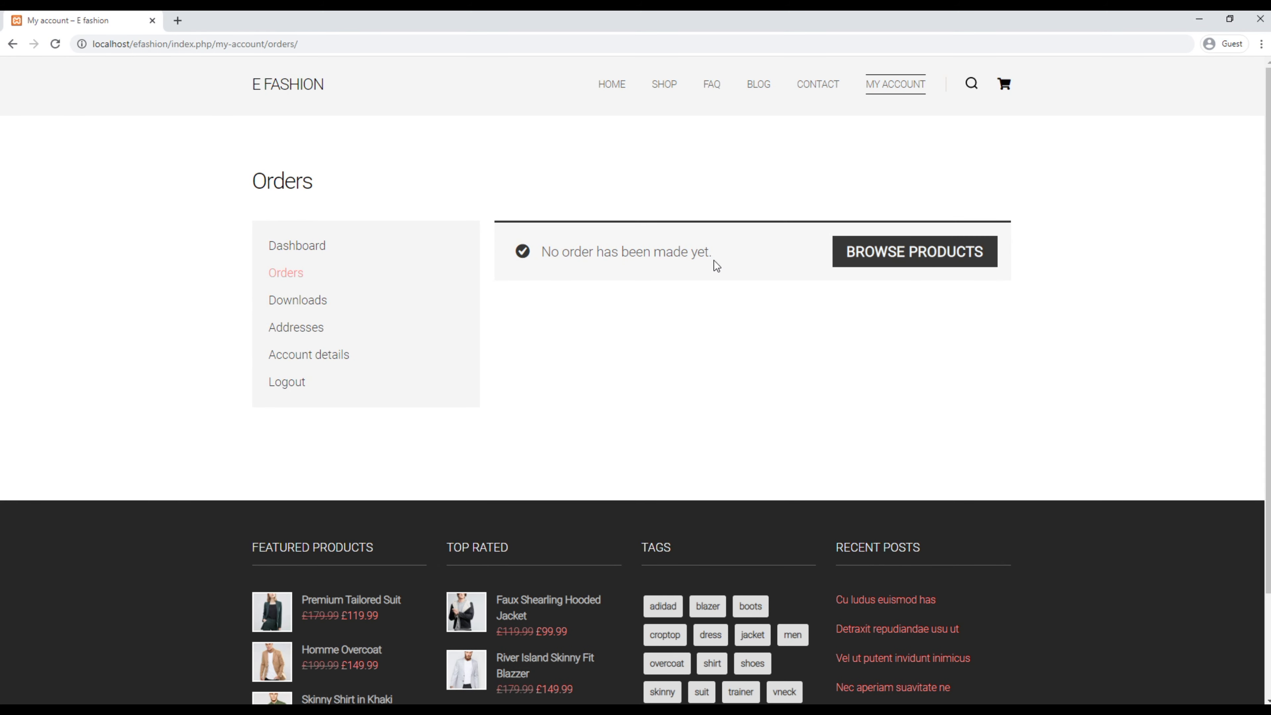
right_click(667, 92)
left_click(690, 96)
left_click(245, 21)
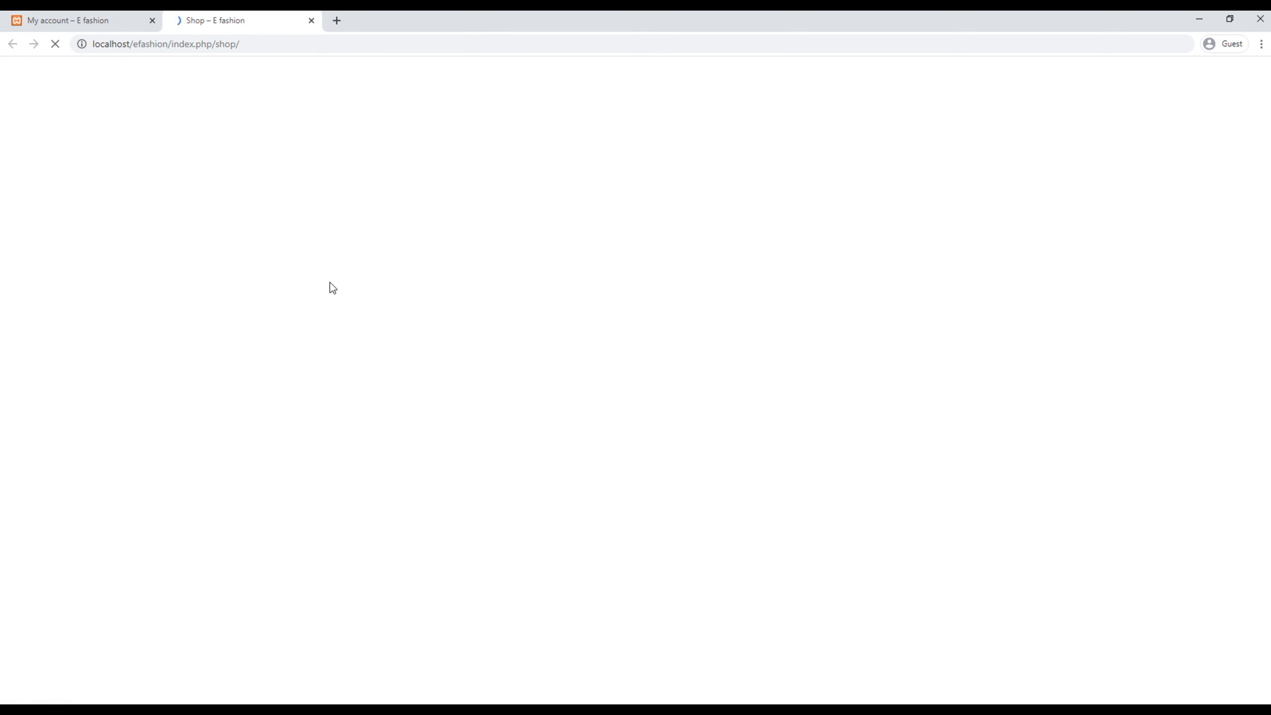
Step: Add Adidas Original Superstar, Buffalo Plaid Flanner Shirt and One Shoulder Dress, then view the £145.97 basket
scroll(298, 412, "down", 1)
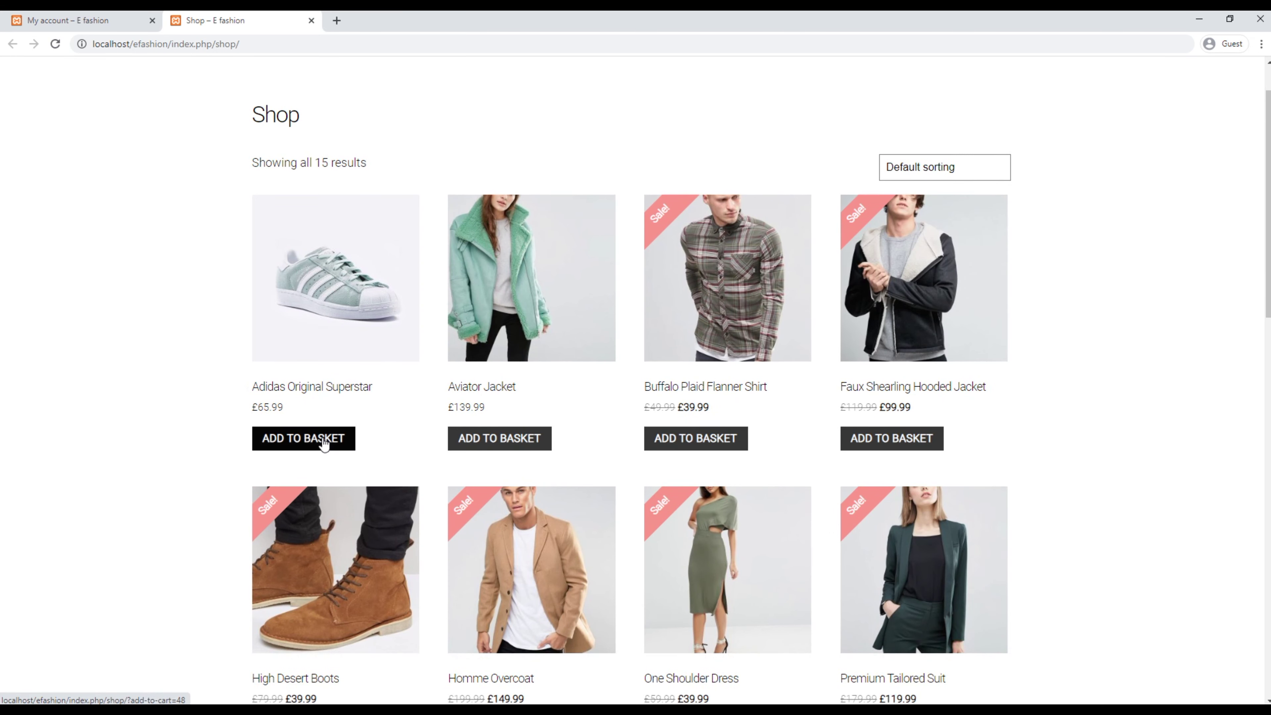
left_click(324, 444)
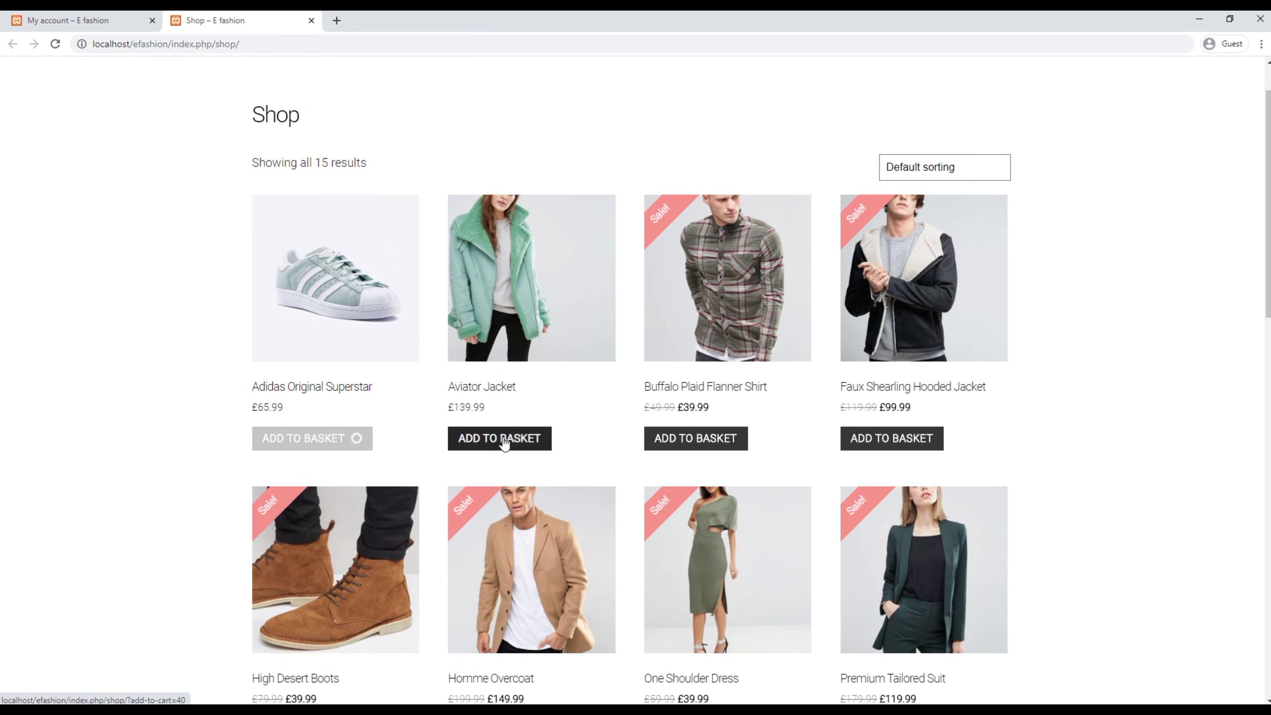
left_click(694, 439)
scroll(598, 487, "down", 2)
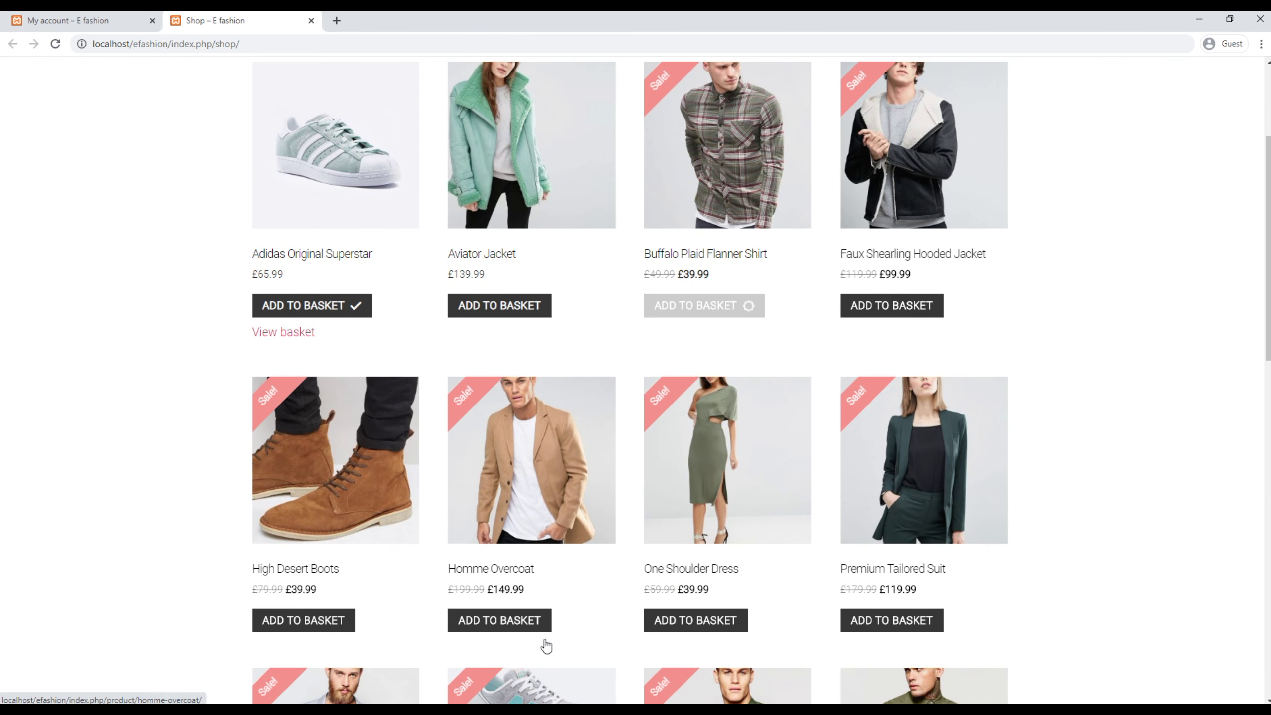
left_click(690, 625)
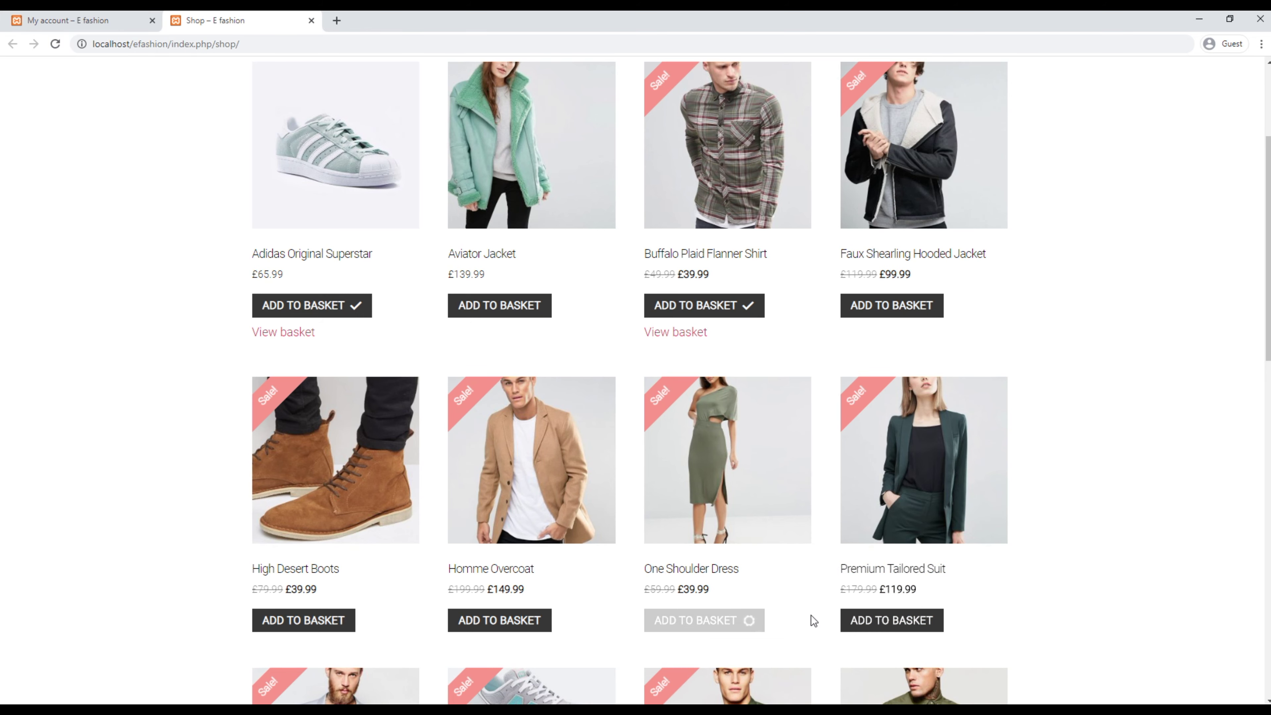
scroll(811, 615, "up", 4)
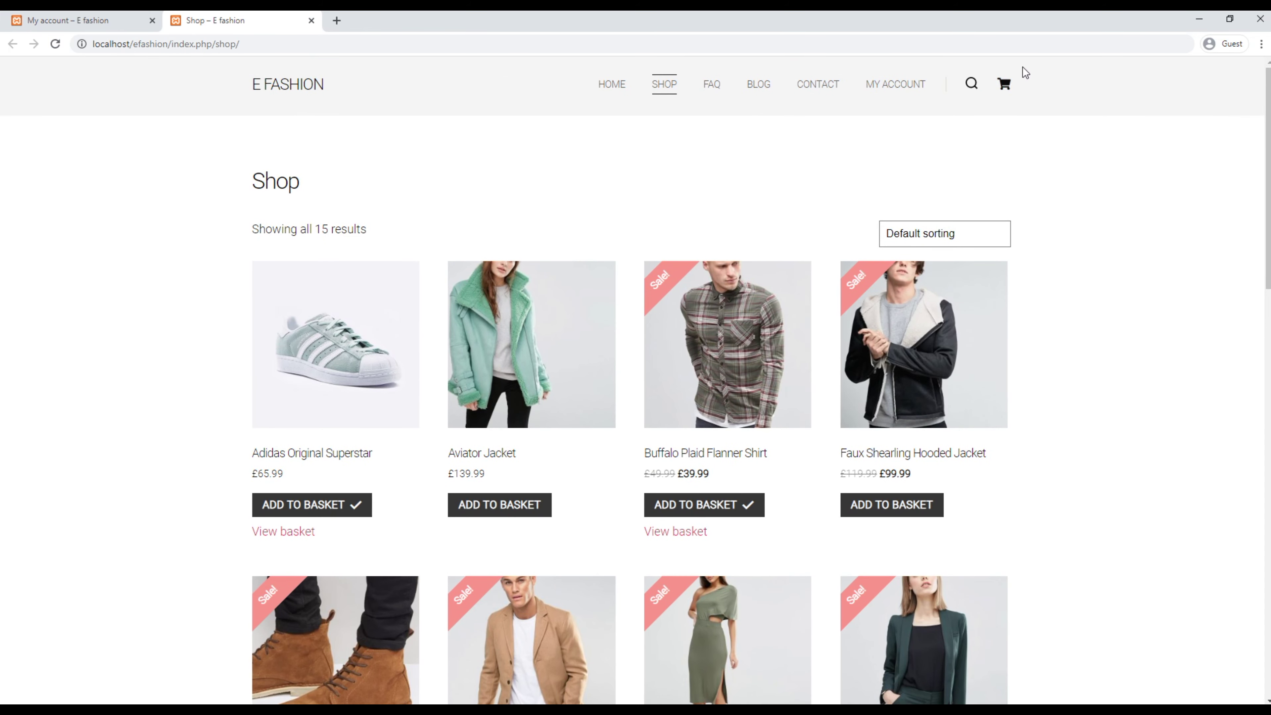
left_click(453, 348)
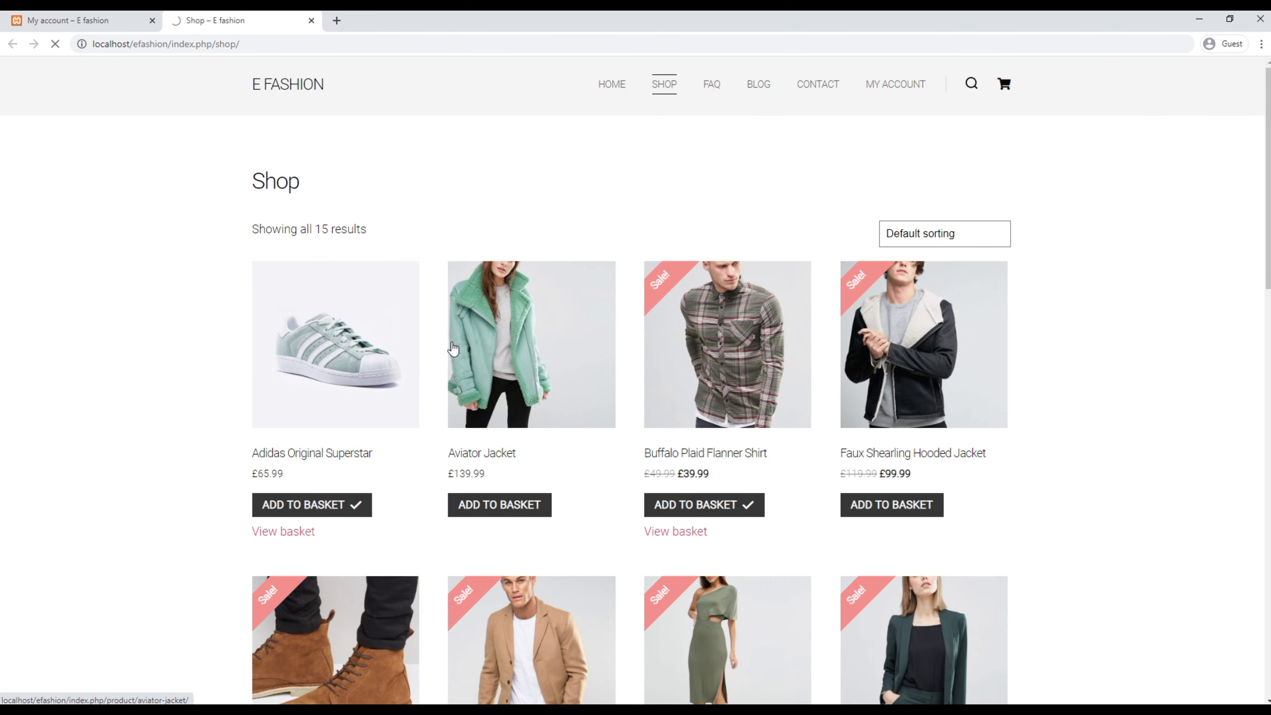
scroll(536, 426, "down", 1)
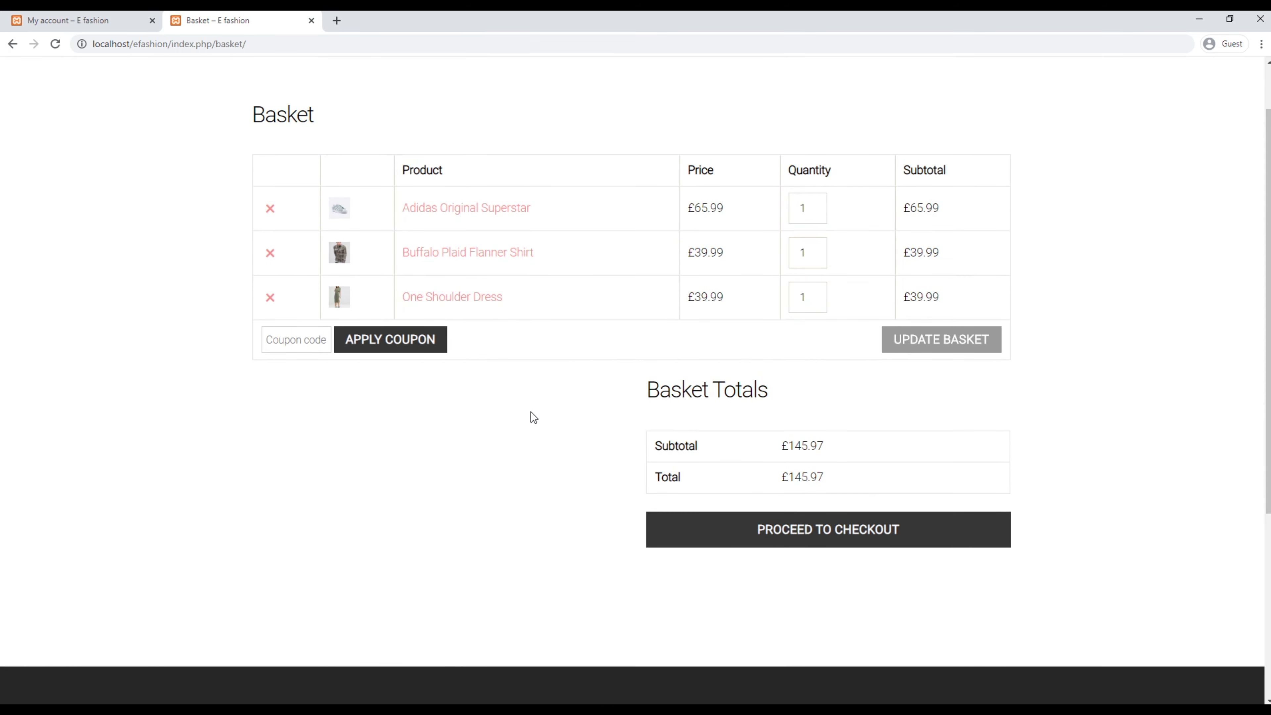
Step: Proceed to checkout and enter the customer's billing first and last name
left_click(843, 535)
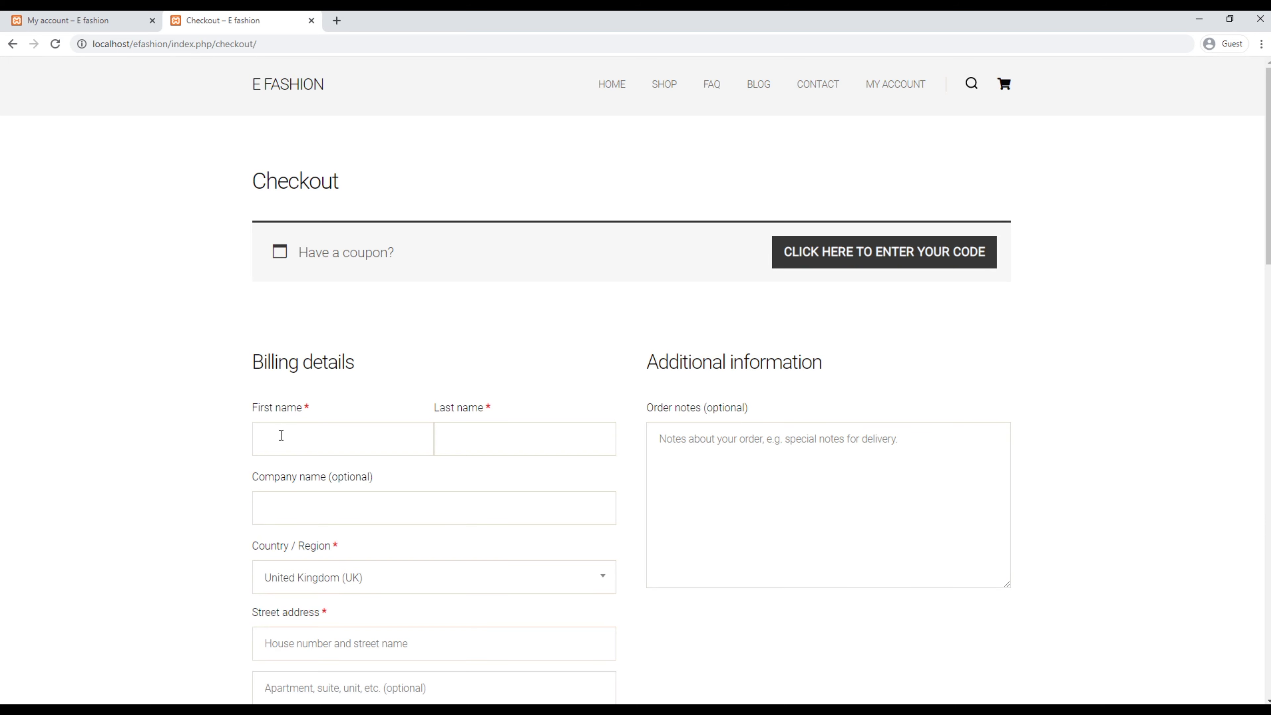
left_click(281, 435)
key("Tab")
key("Tab")
key("Tab")
scroll(284, 474, "down", 5)
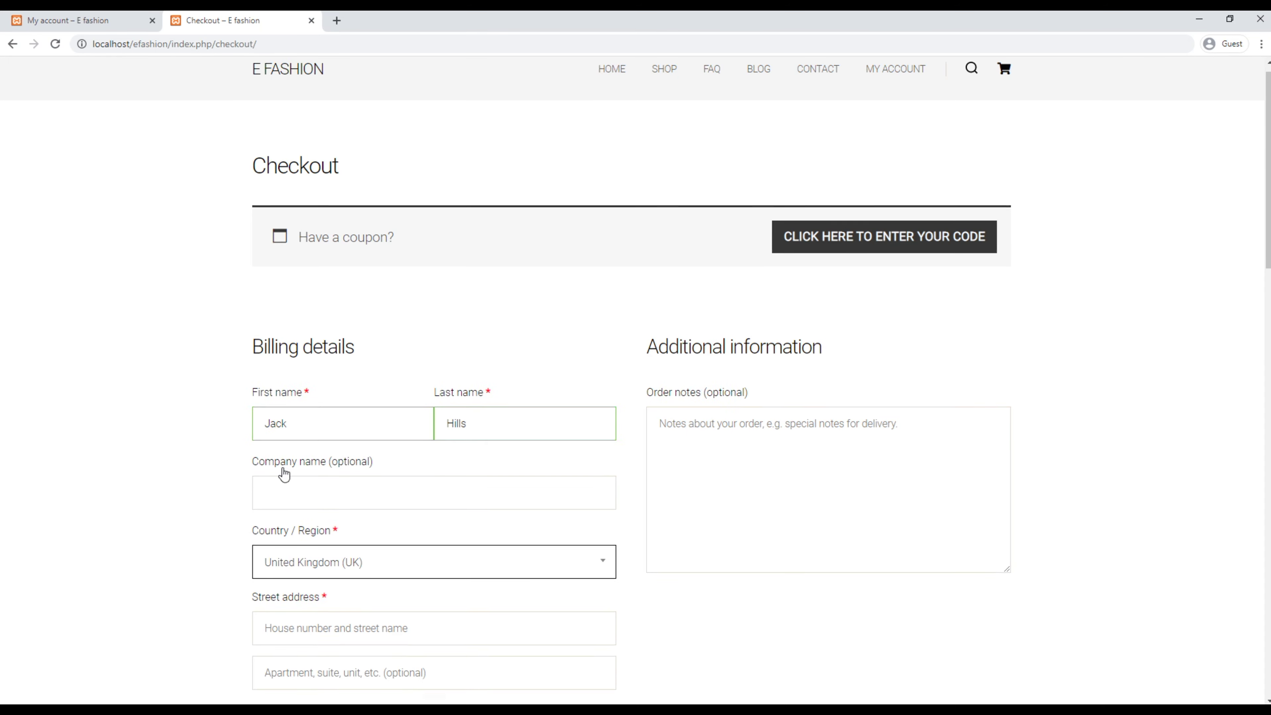
Step: Enter the customer's street address, town and postcode in the billing details
left_click(301, 377)
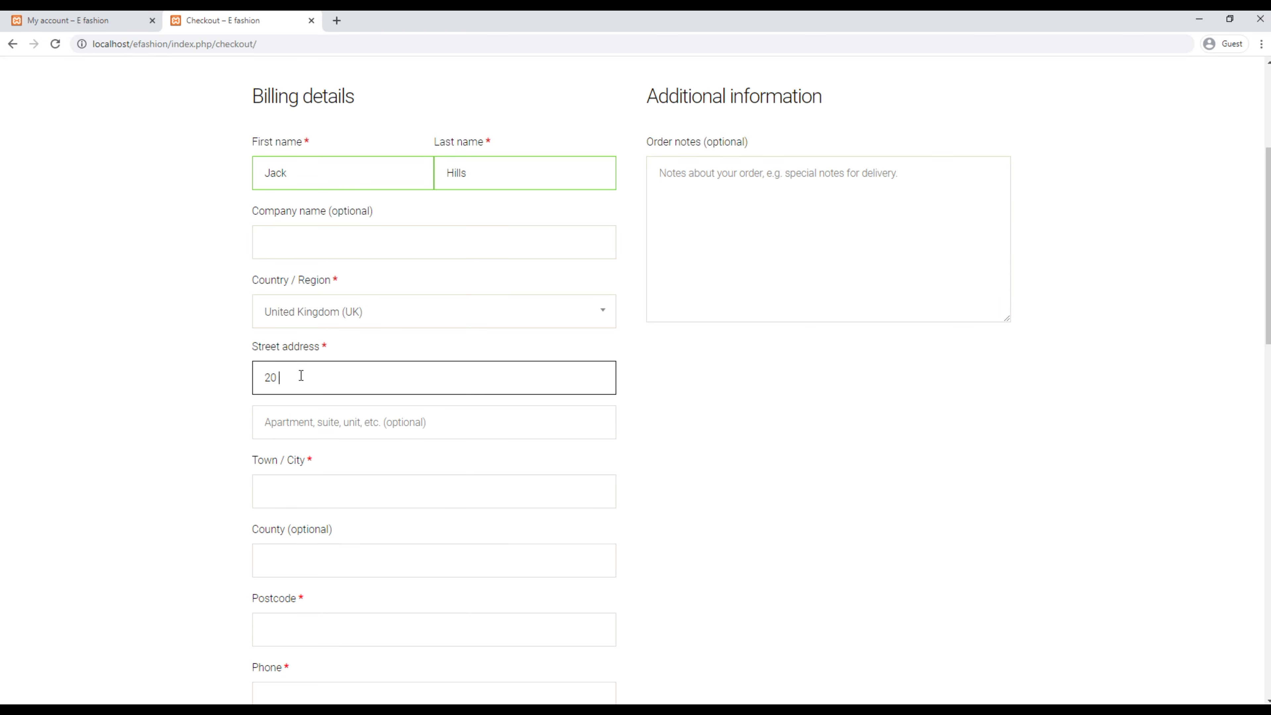
key("Tab")
key("Tab")
type("Manchester")
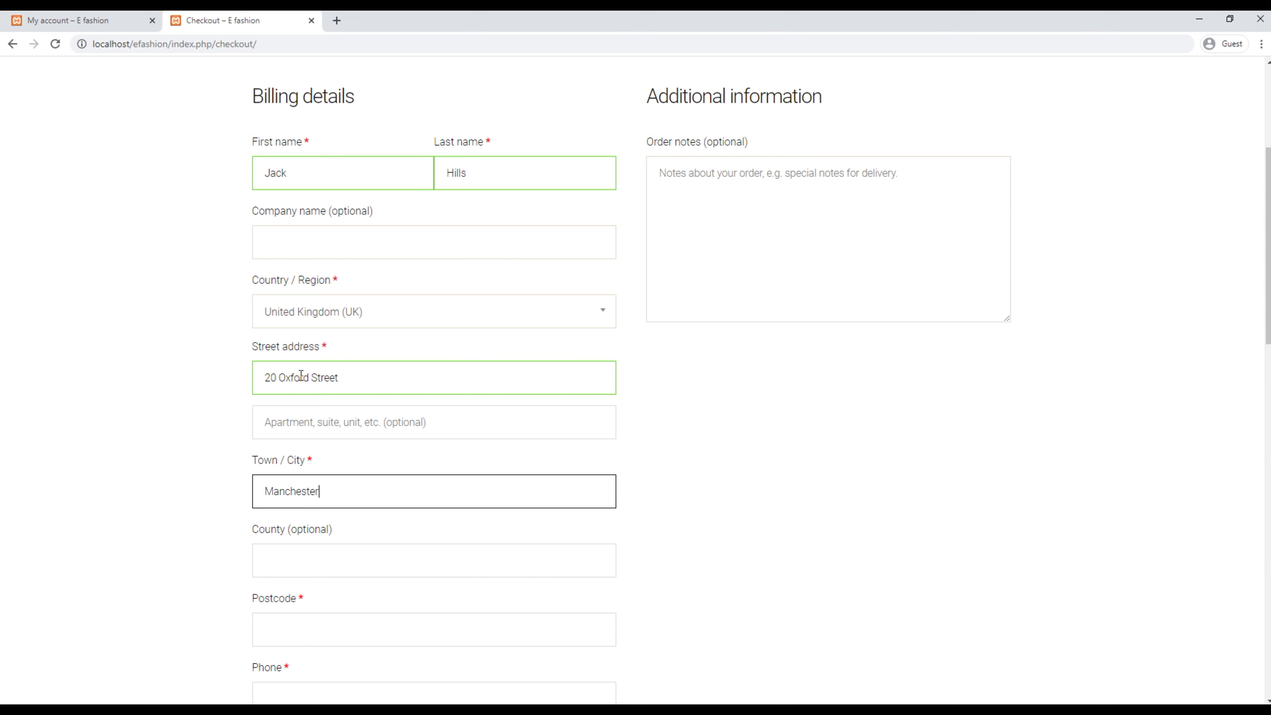
key("Tab")
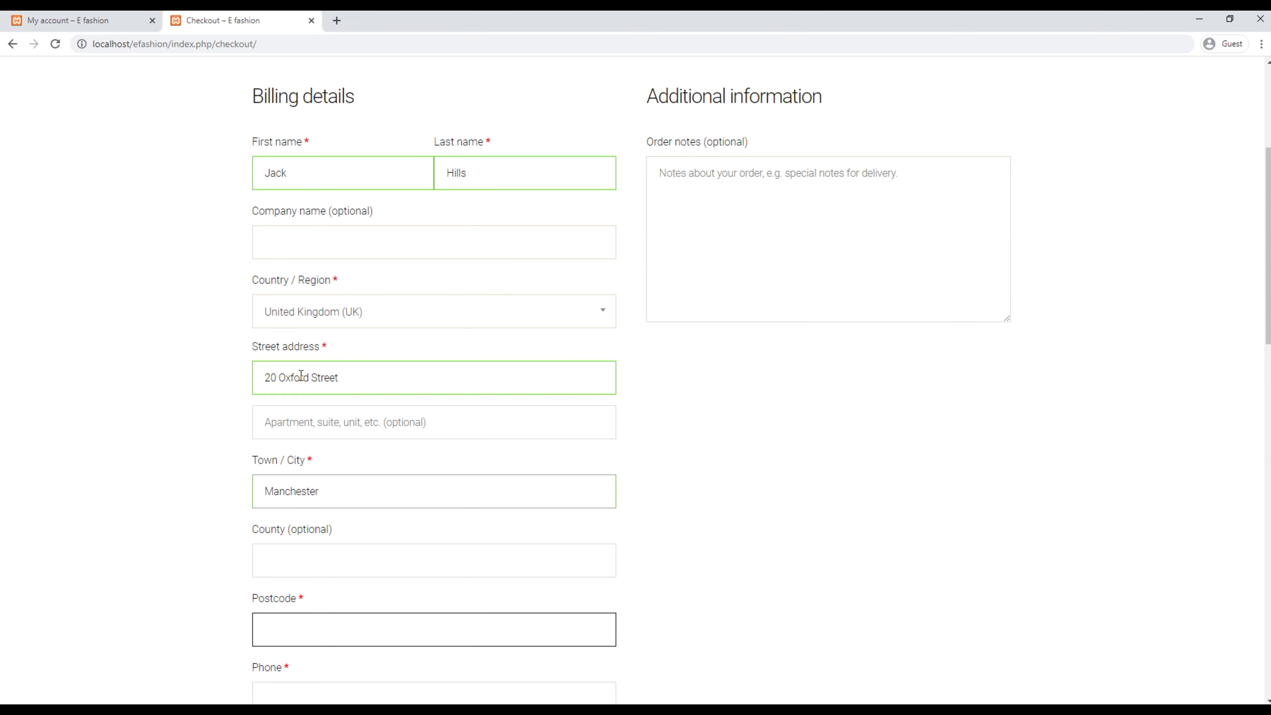
type("RG301AU")
Step: Enter the customer's phone number and place the order with cash on delivery
scroll(379, 497, "down", 3)
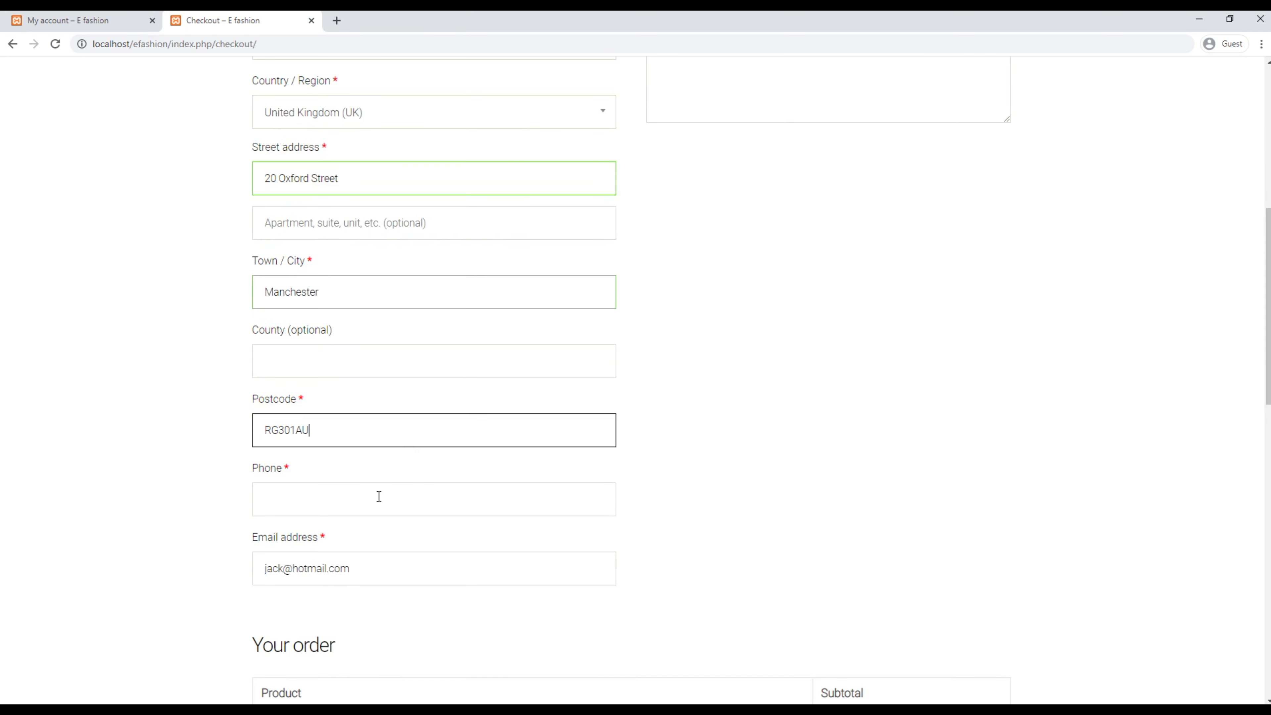
left_click(379, 496)
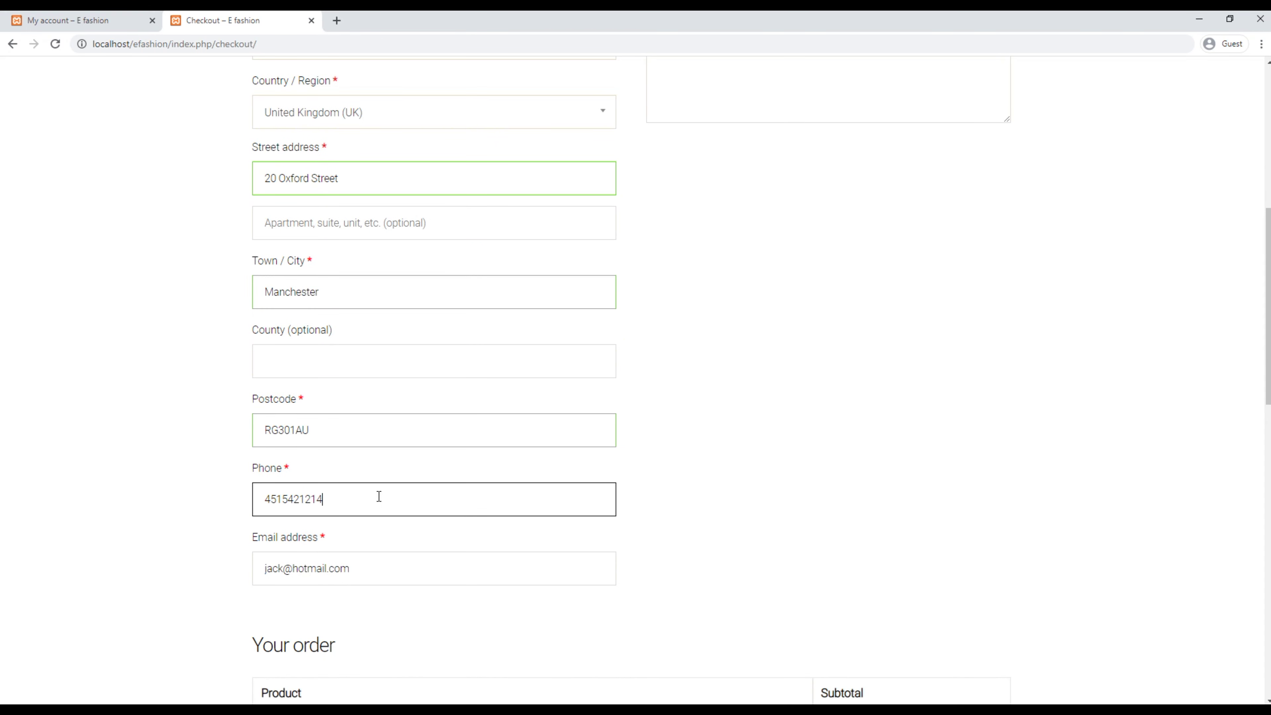
left_click(951, 533)
scroll(994, 556, "down", 10)
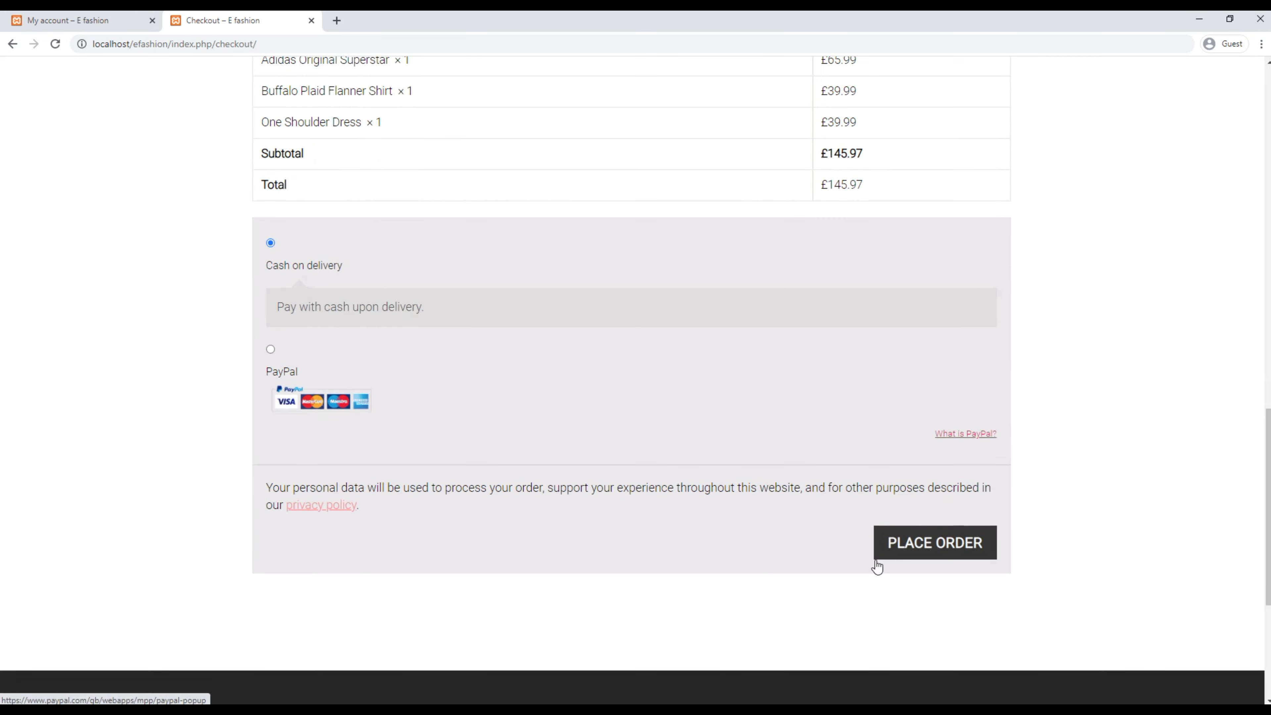
left_click(925, 548)
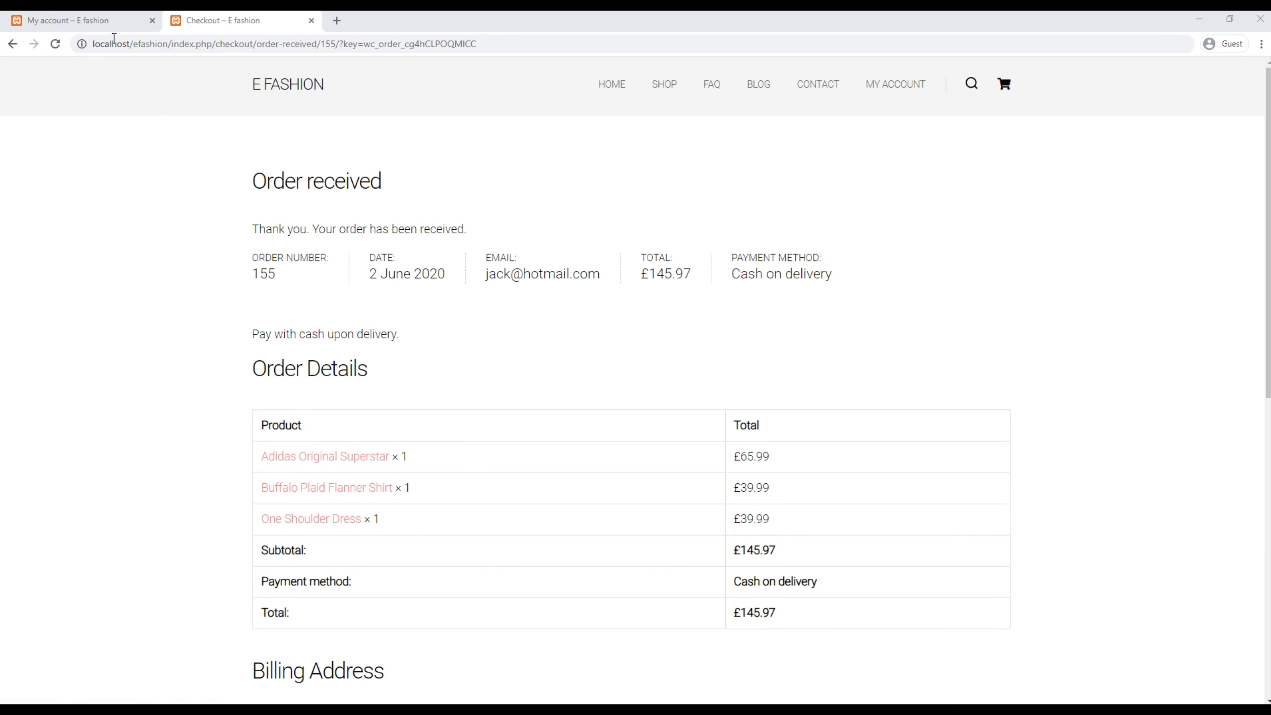
Step: Switch to My account Orders showing order #155 on hold for £145.97
left_click(105, 24)
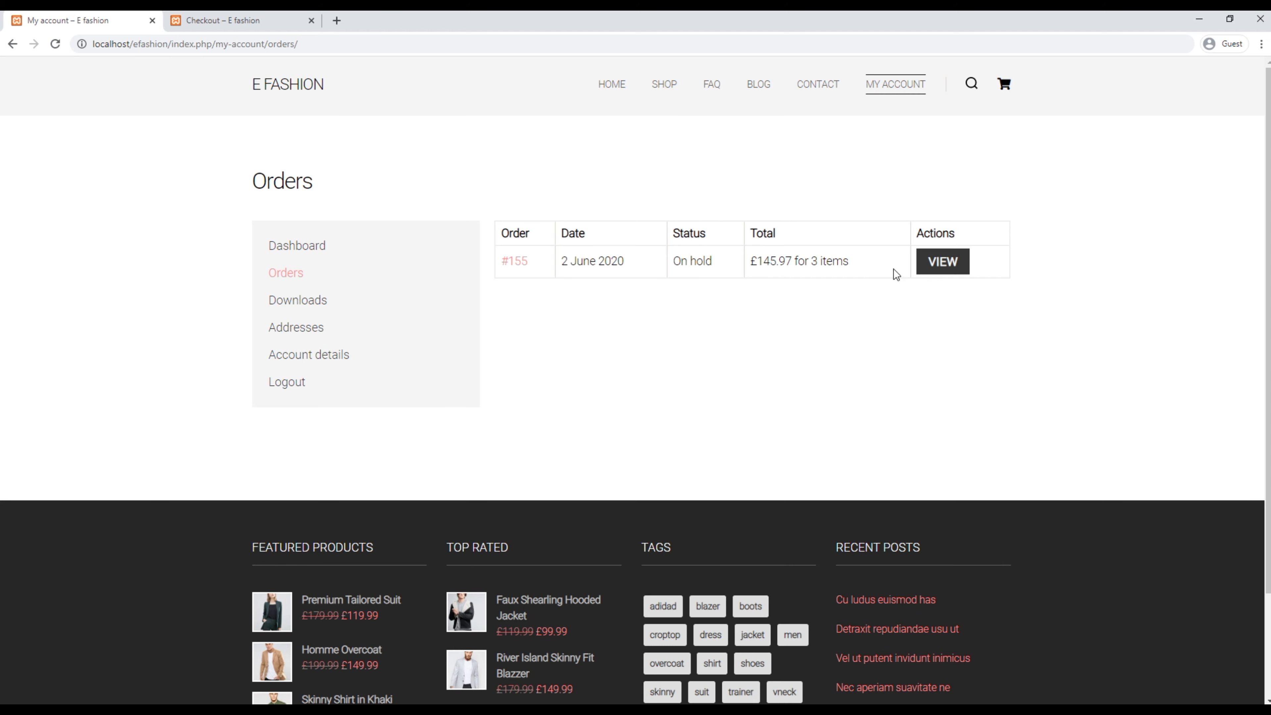
Step: View order #155's details, then check the customer's Downloads page
left_click(953, 270)
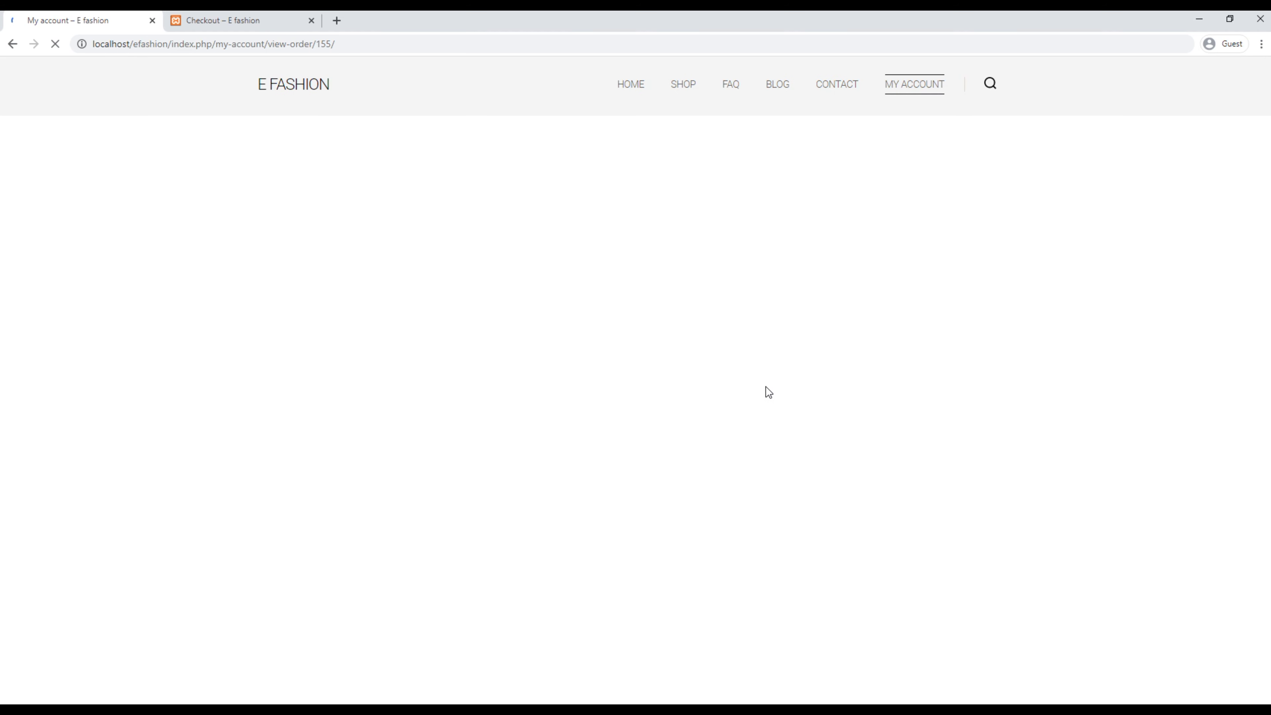
scroll(766, 331, "down", 4)
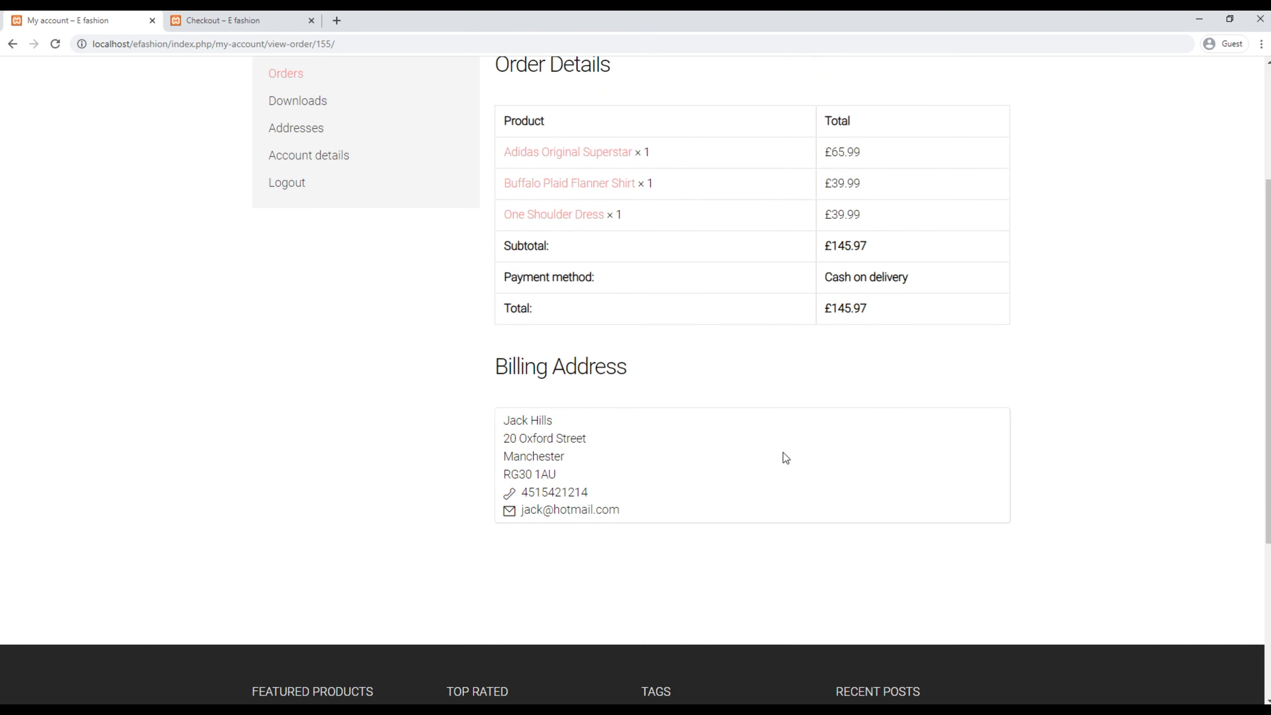
scroll(793, 475, "up", 4)
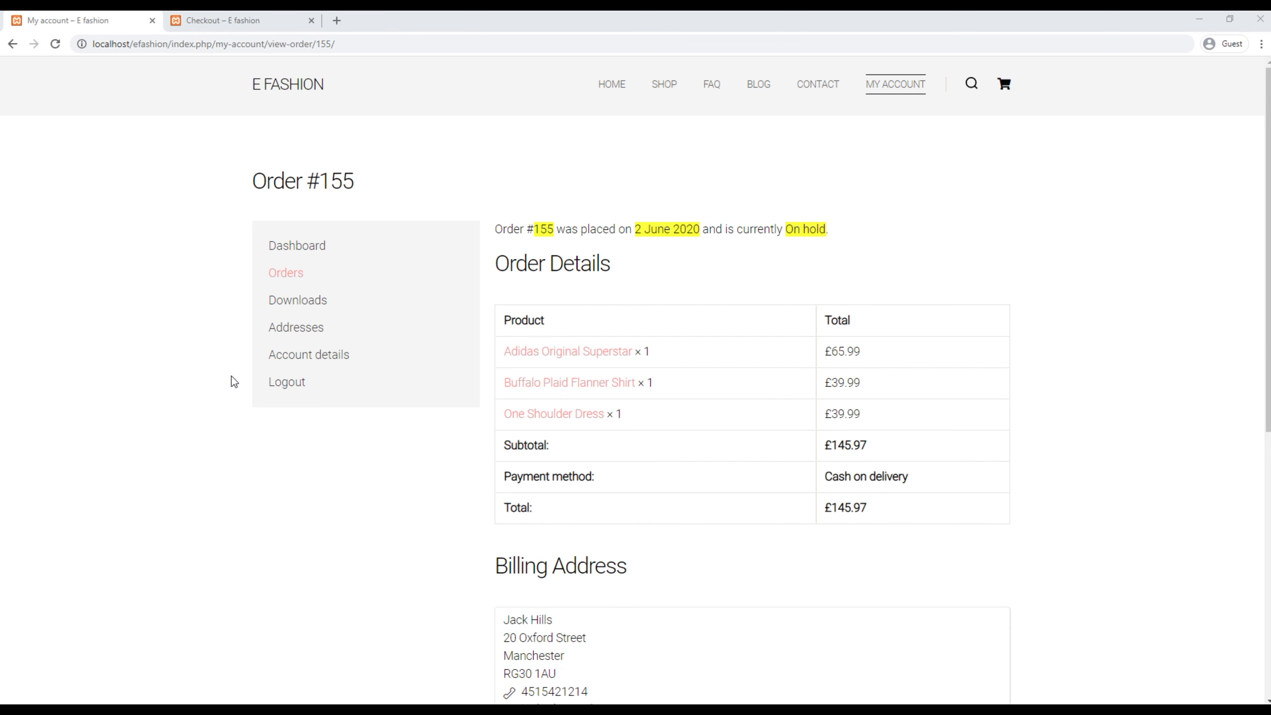
left_click(303, 303)
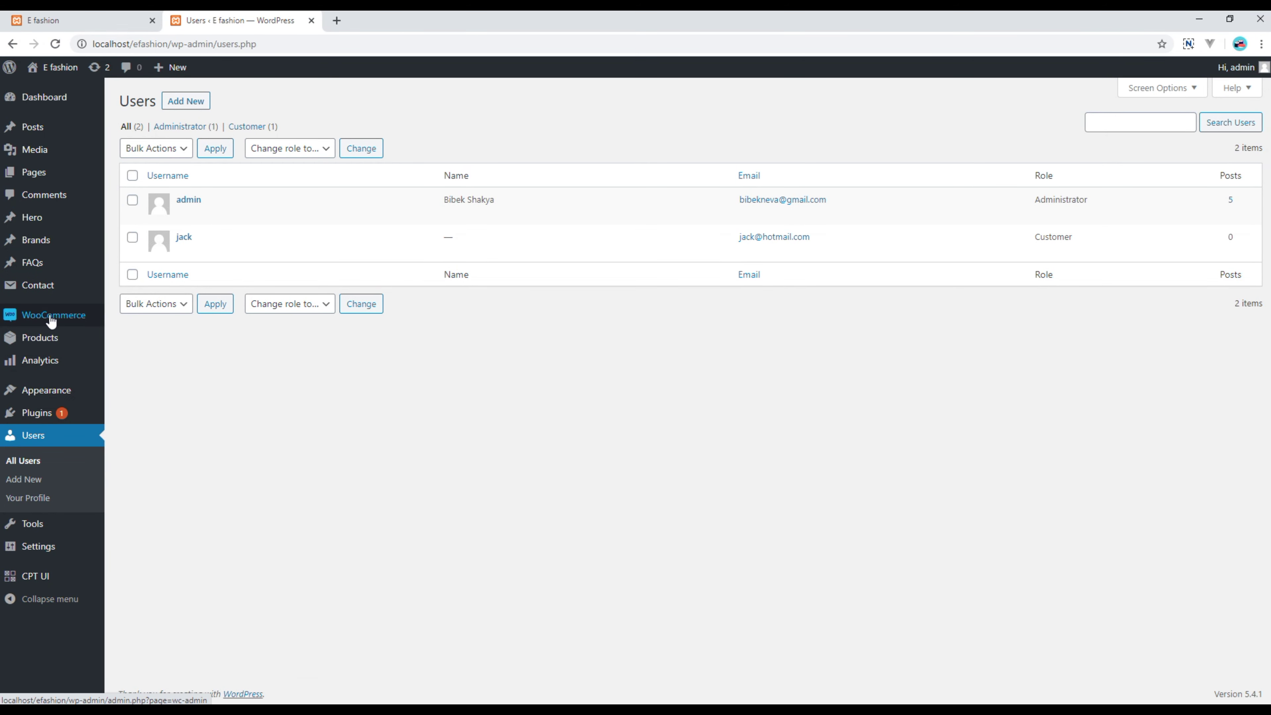
Step: Go to the admin Products list showing all 15 products
left_click(48, 345)
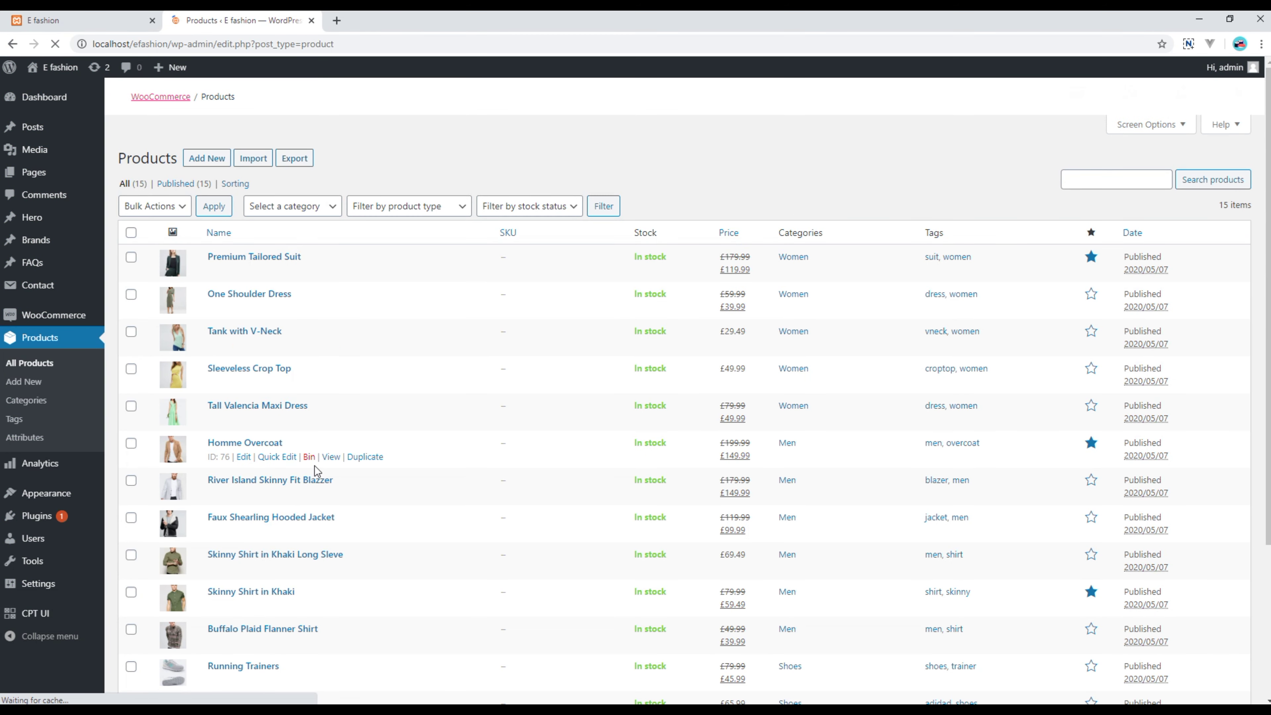
Step: Edit Running Trainers and tick Downloadable
scroll(275, 519, "down", 4)
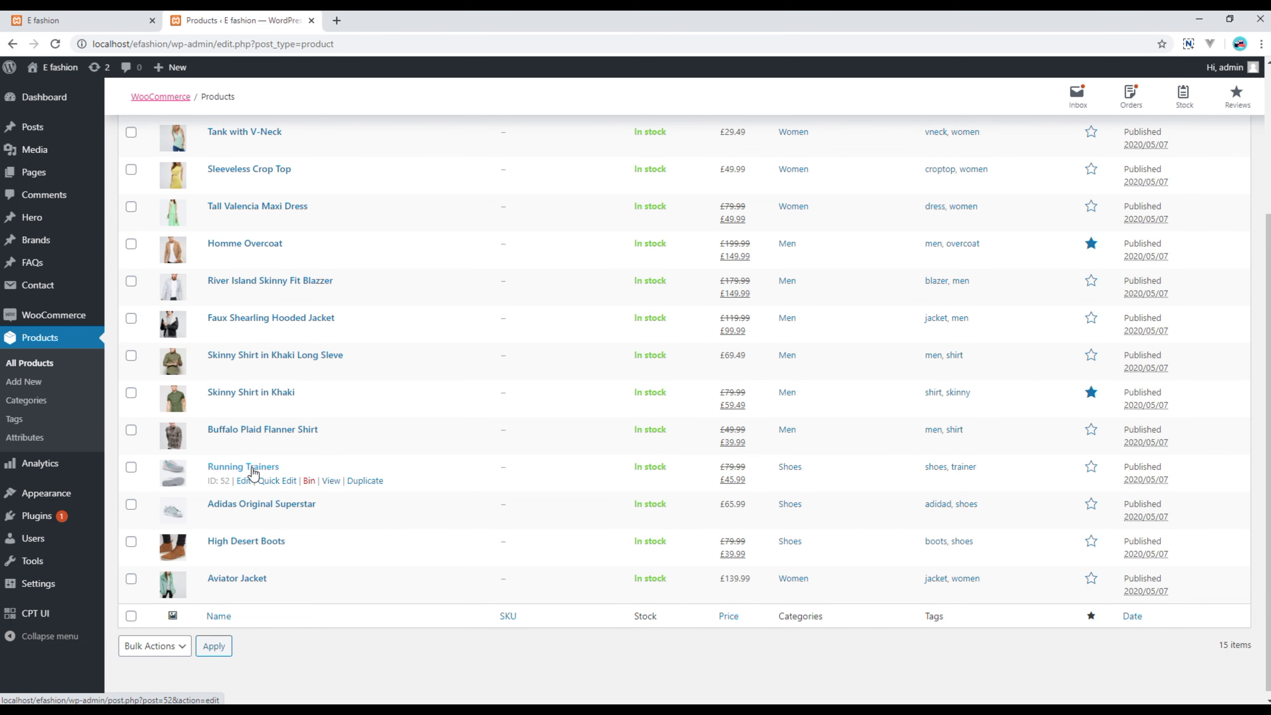
left_click(253, 473)
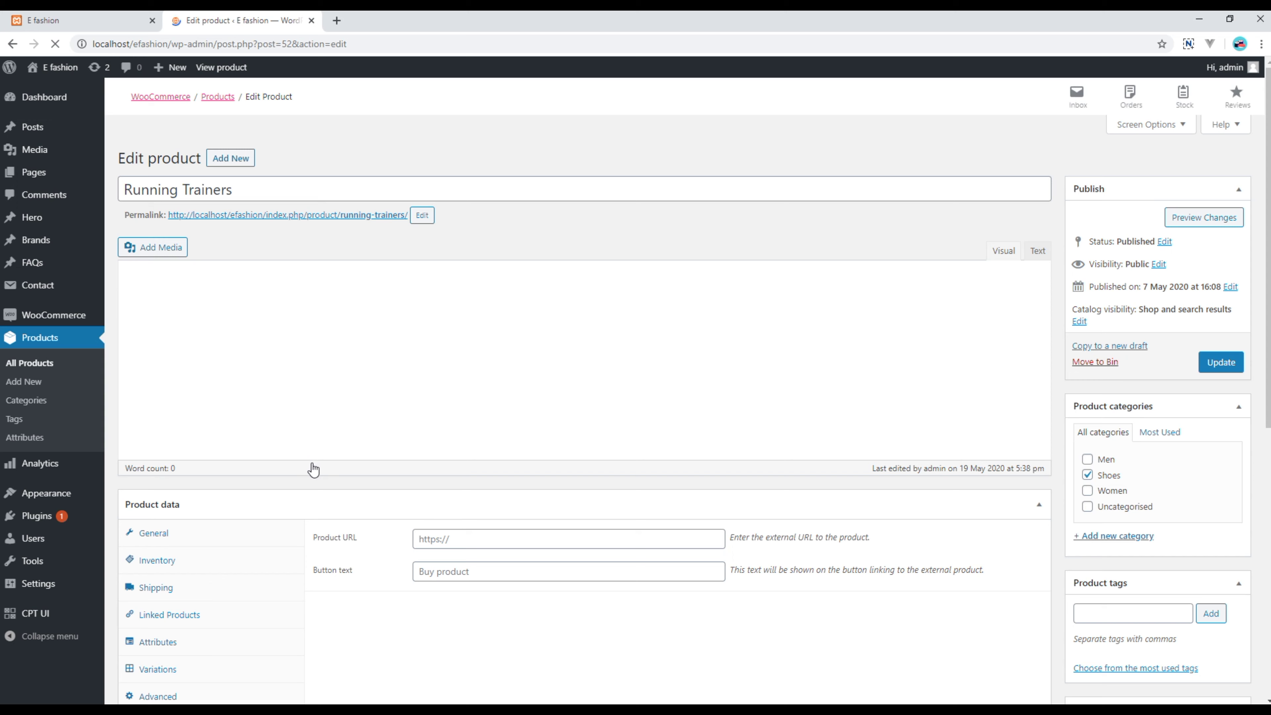
scroll(315, 481, "down", 5)
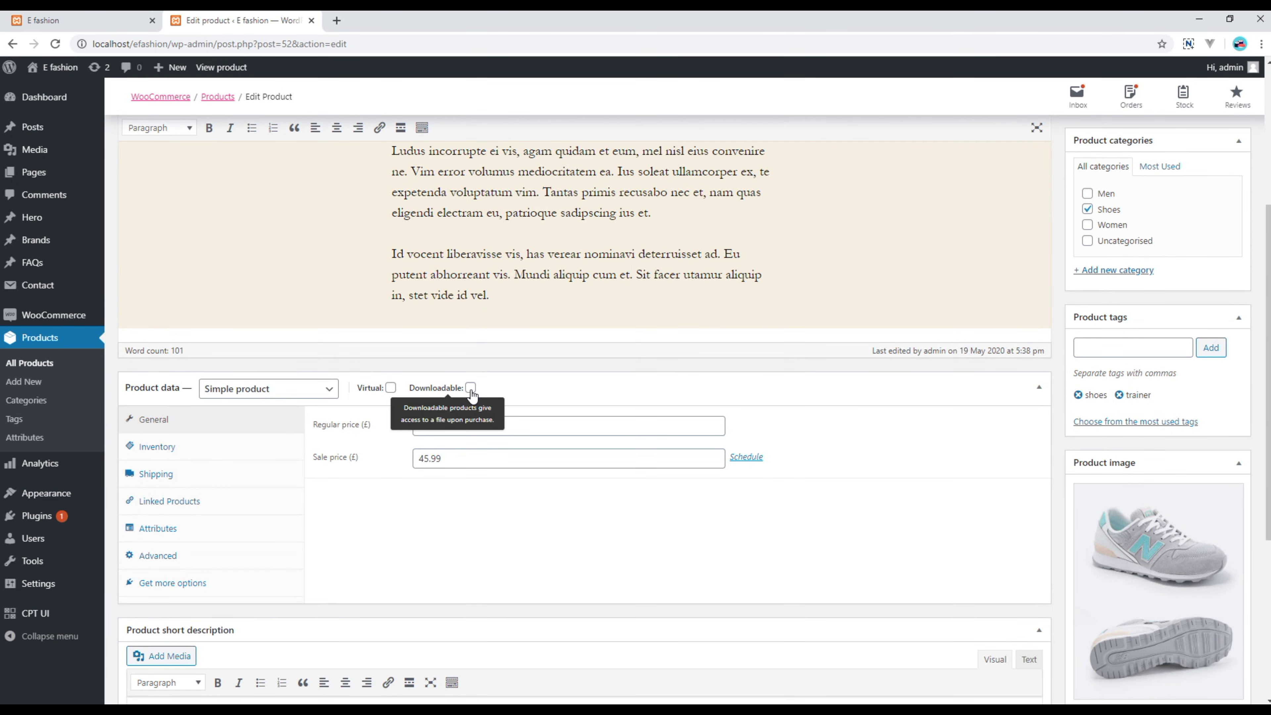
left_click(470, 388)
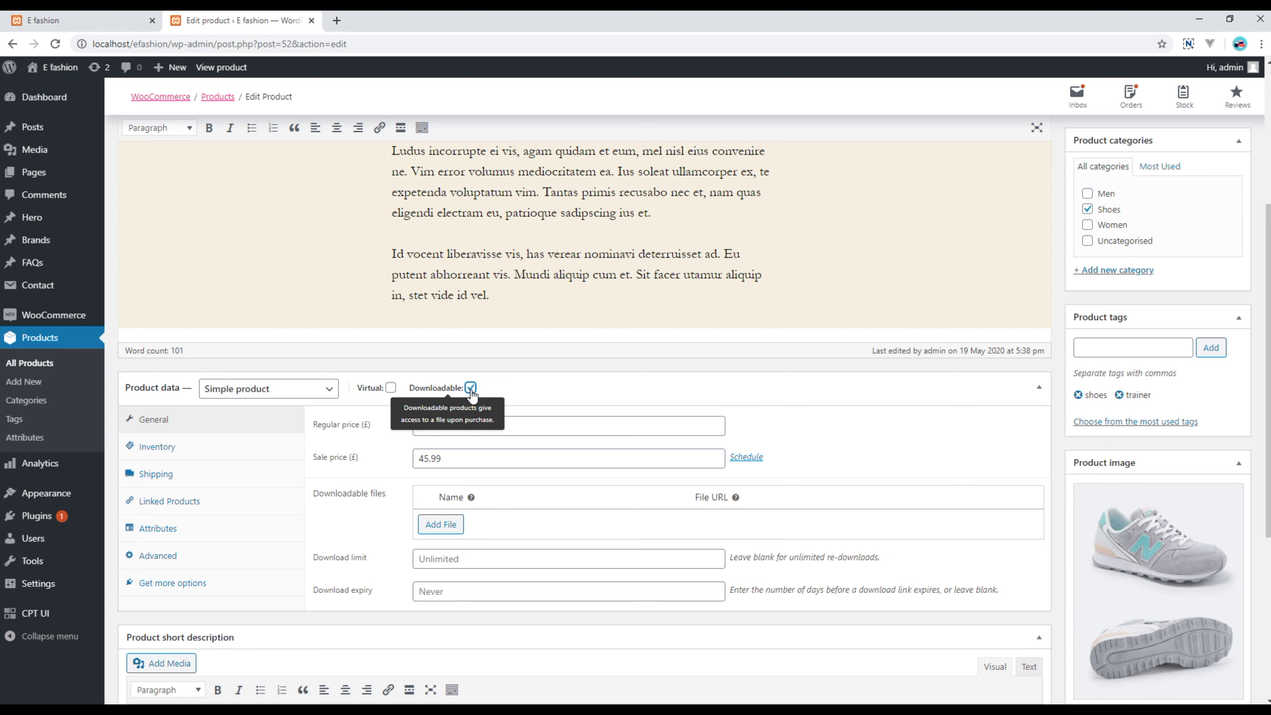
Step: Add a downloadable file named 'Trainer PDF' and bring up the media library chooser
left_click(441, 526)
left_click(461, 523)
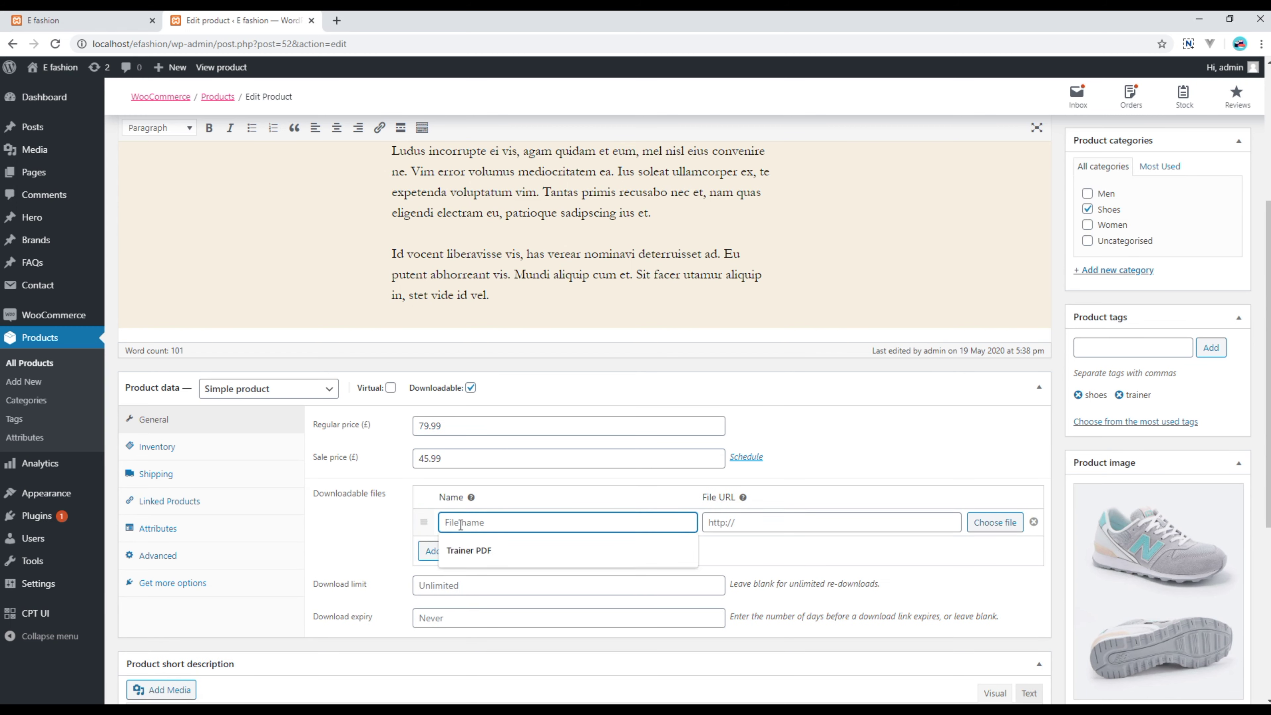
left_click(495, 552)
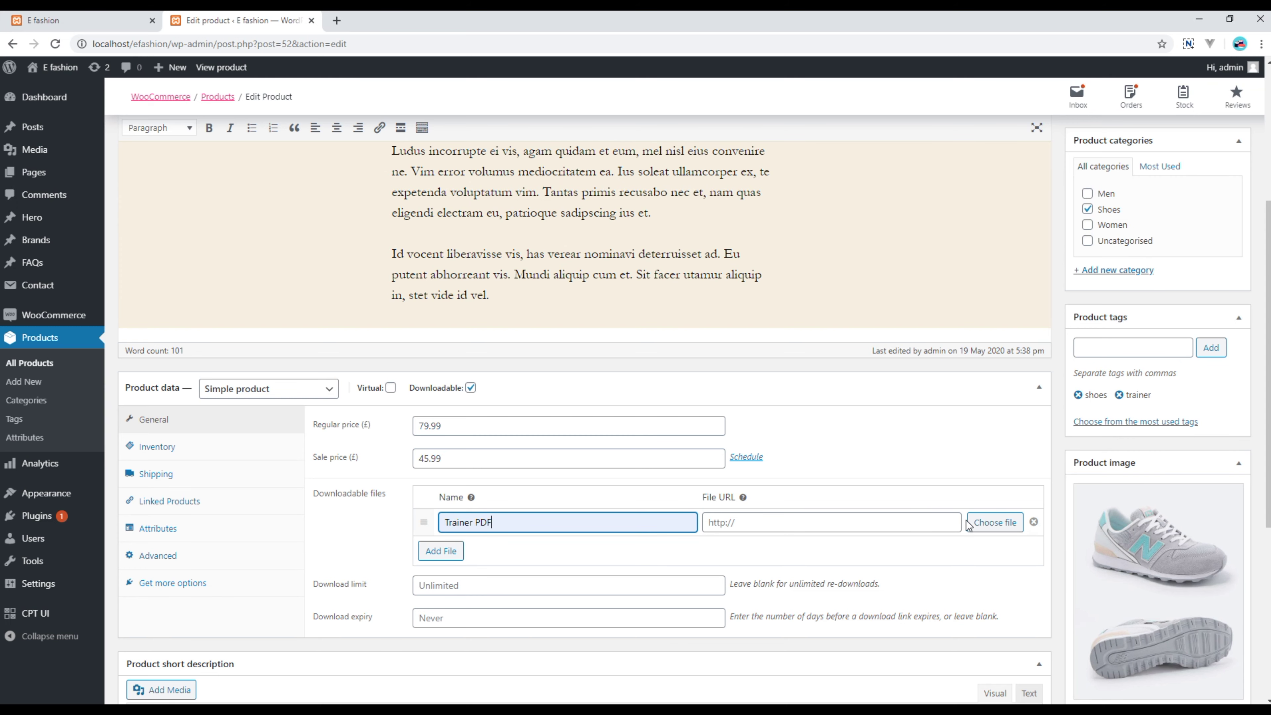
left_click(987, 523)
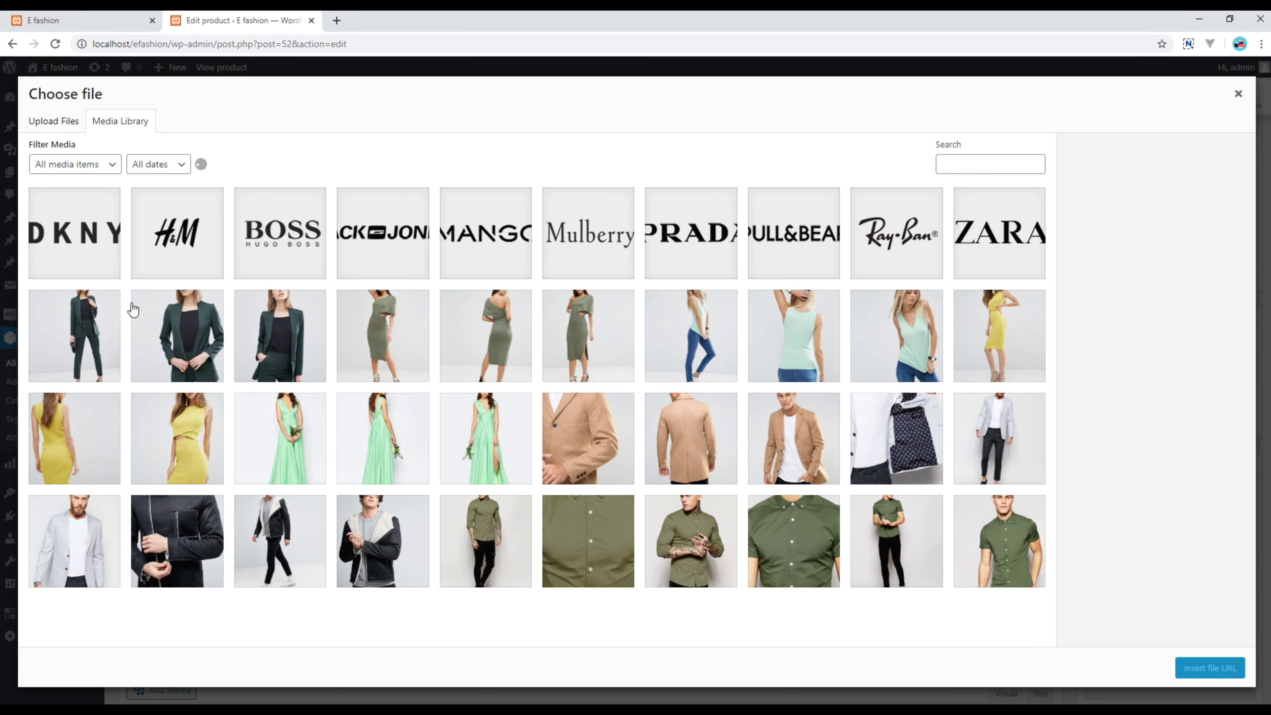
Step: Insert the brand-dkny file URL for Trainer PDF and update Running Trainers
left_click(81, 240)
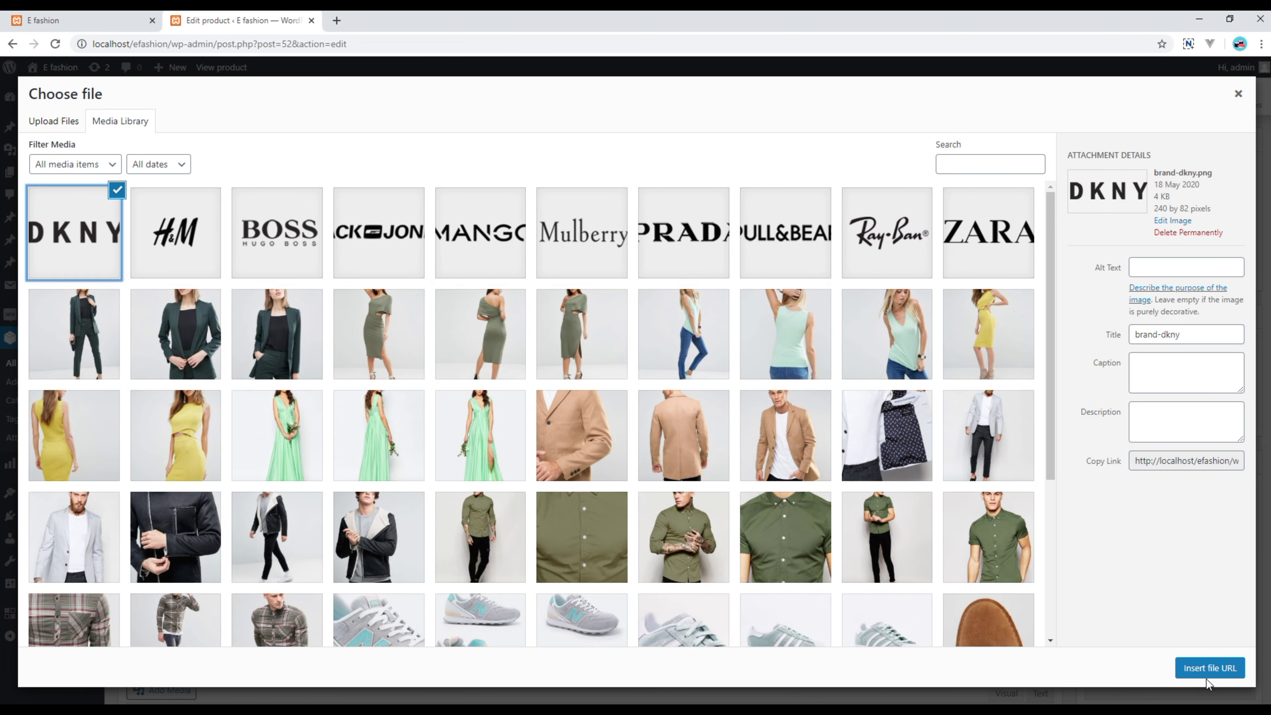
left_click(1214, 671)
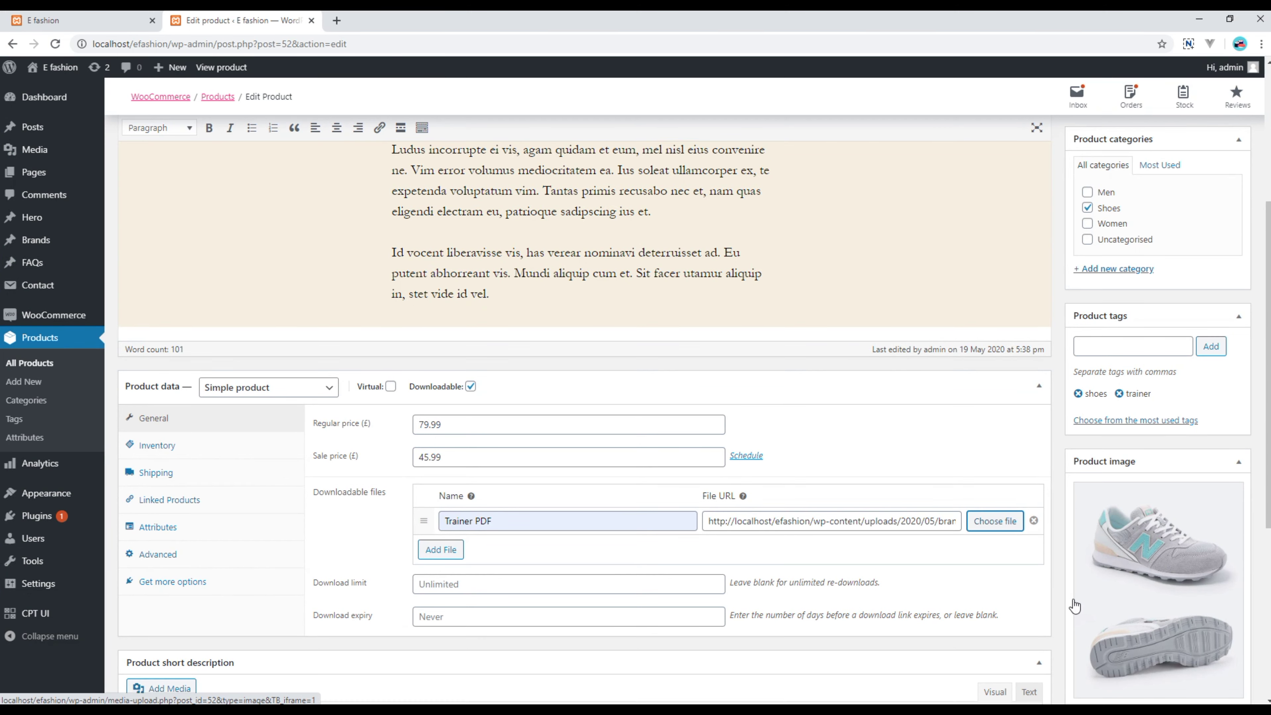
scroll(1075, 605, "down", 5)
scroll(1069, 603, "up", 10)
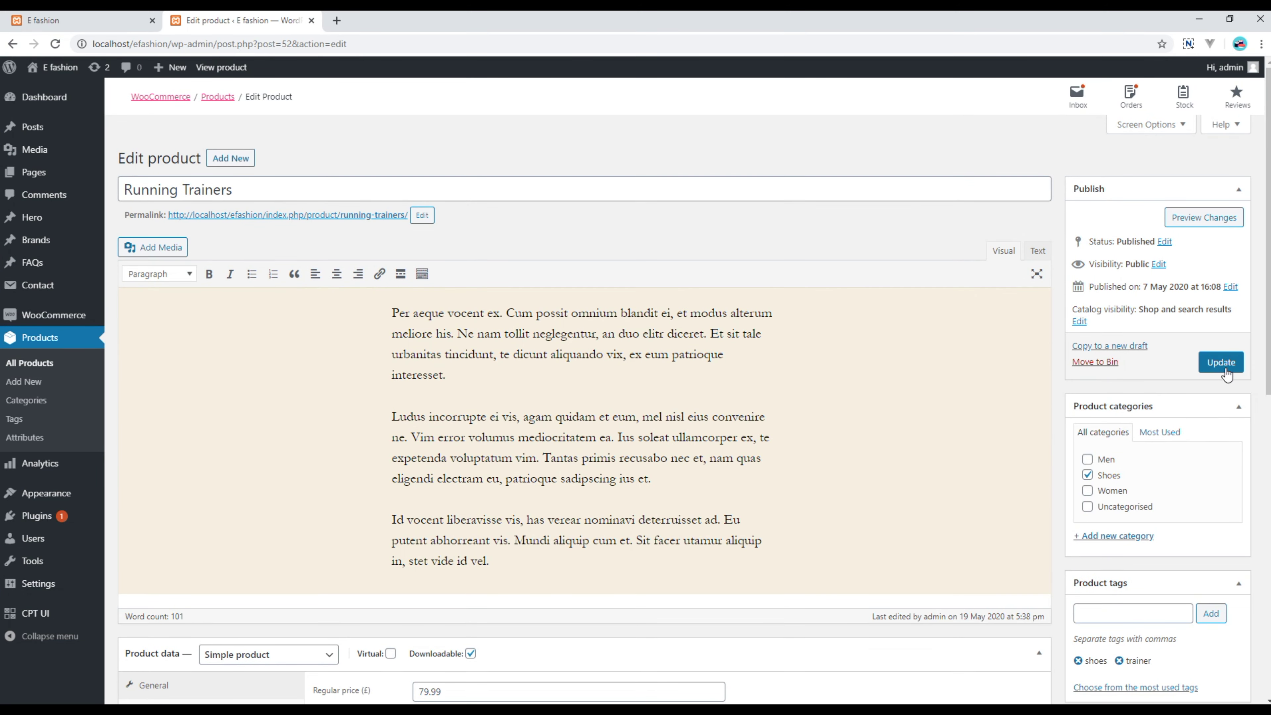
left_click(1226, 363)
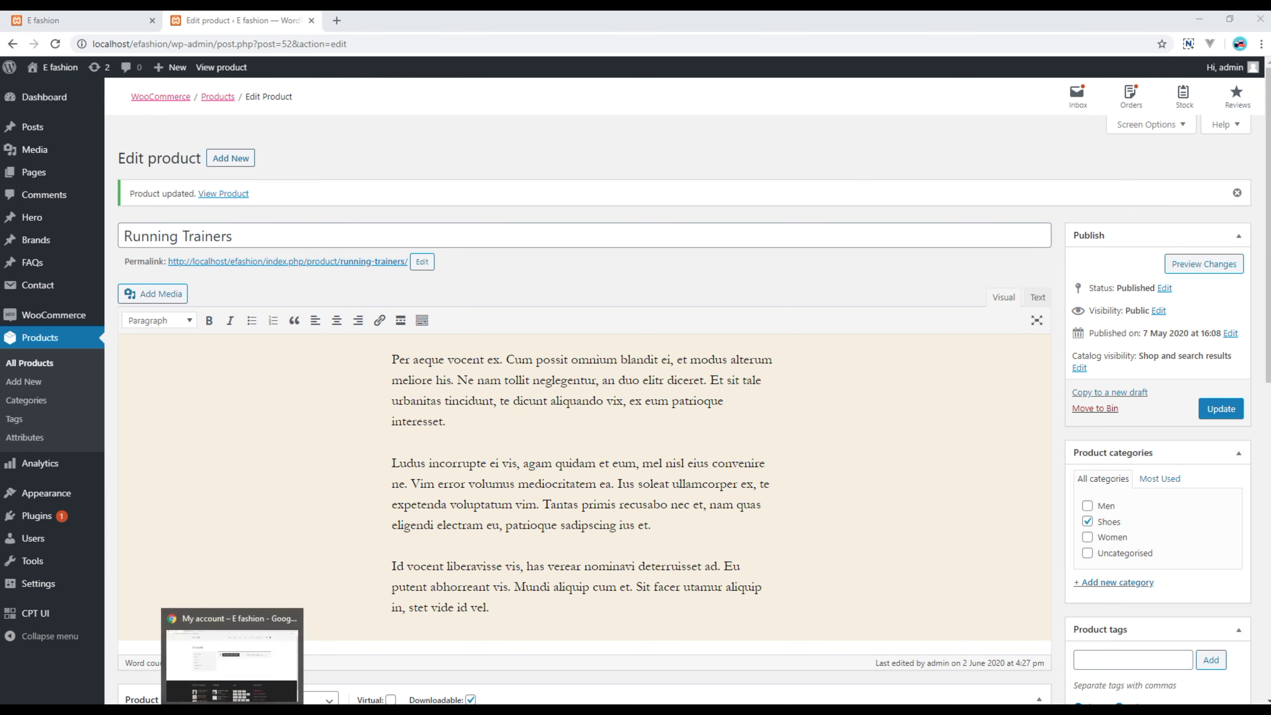
left_click(230, 661)
Step: Add one pair of Running Trainers to the basket from the Shop
left_click(271, 15)
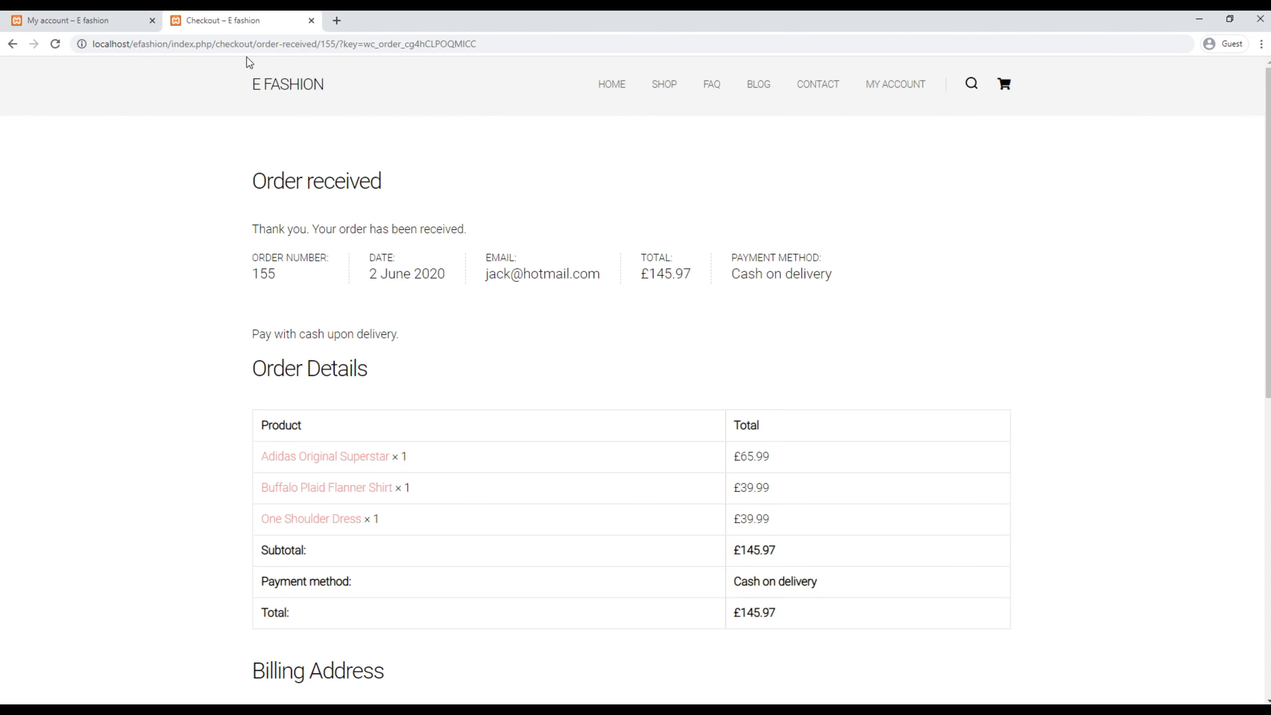
left_click(657, 90)
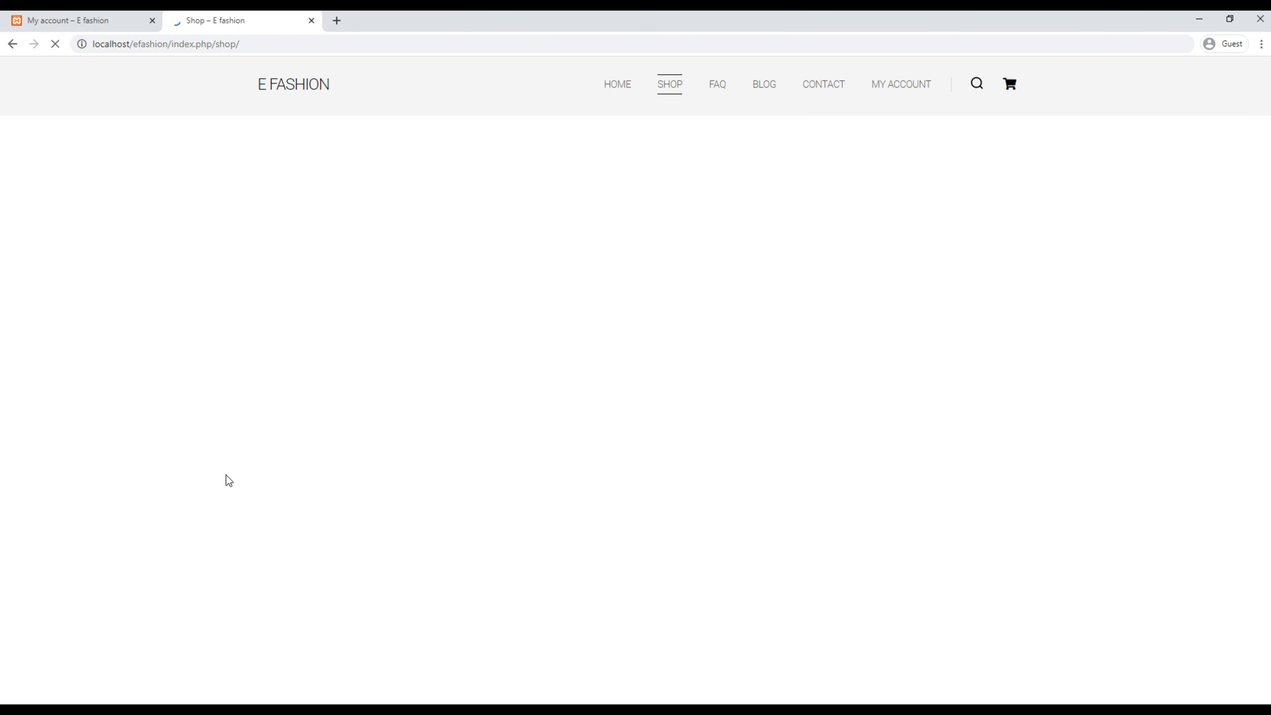
scroll(225, 493, "down", 3)
scroll(224, 492, "down", 10)
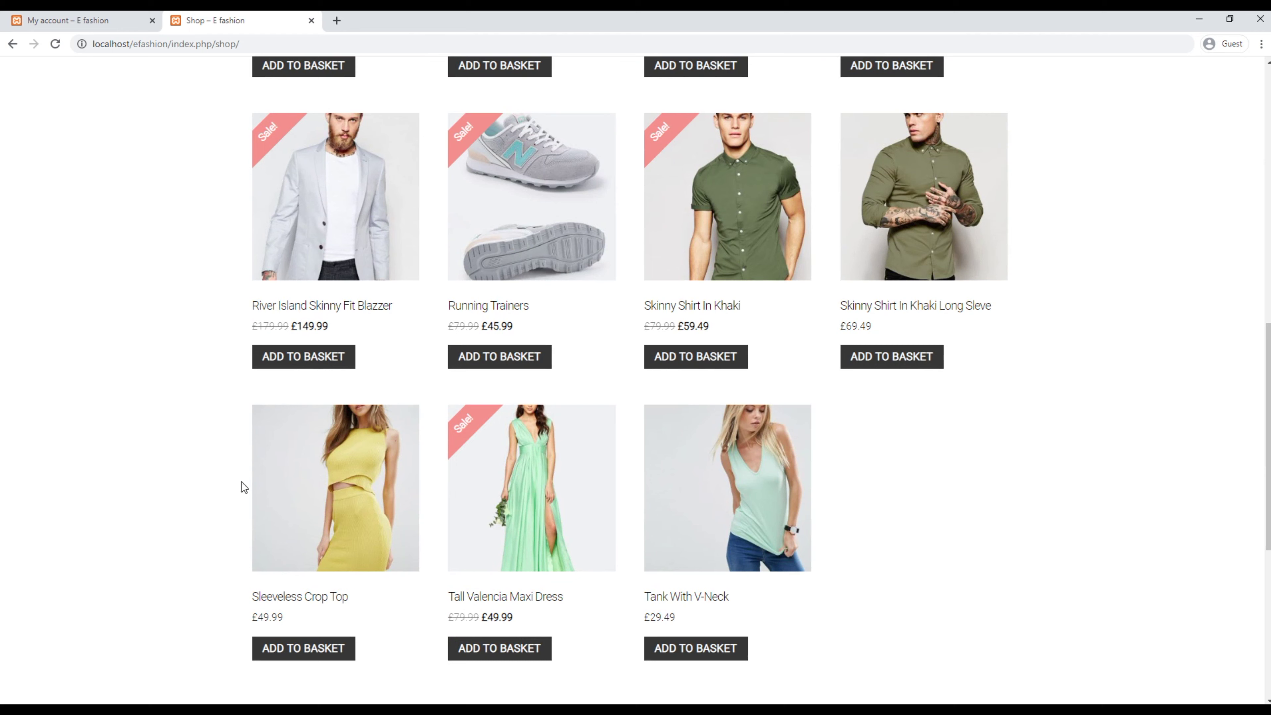
left_click(505, 356)
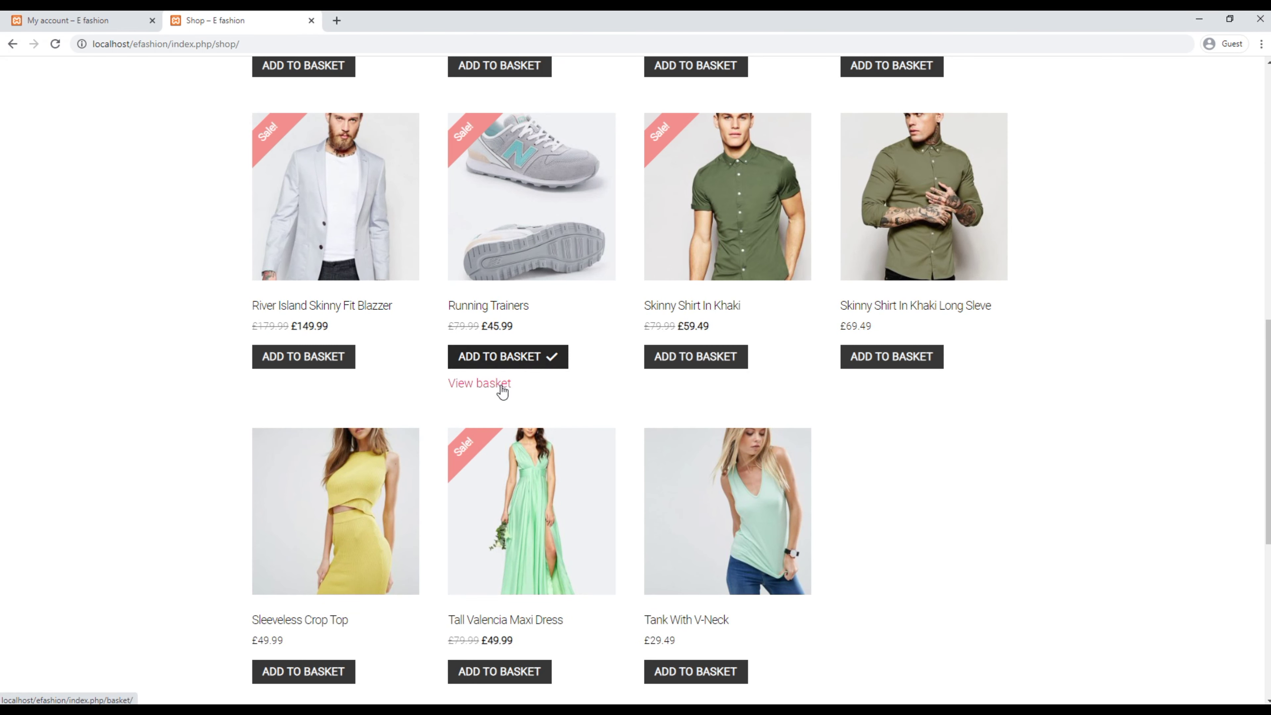
Step: Check out and place the £45.99 Running Trainers order by cash on delivery
left_click(502, 388)
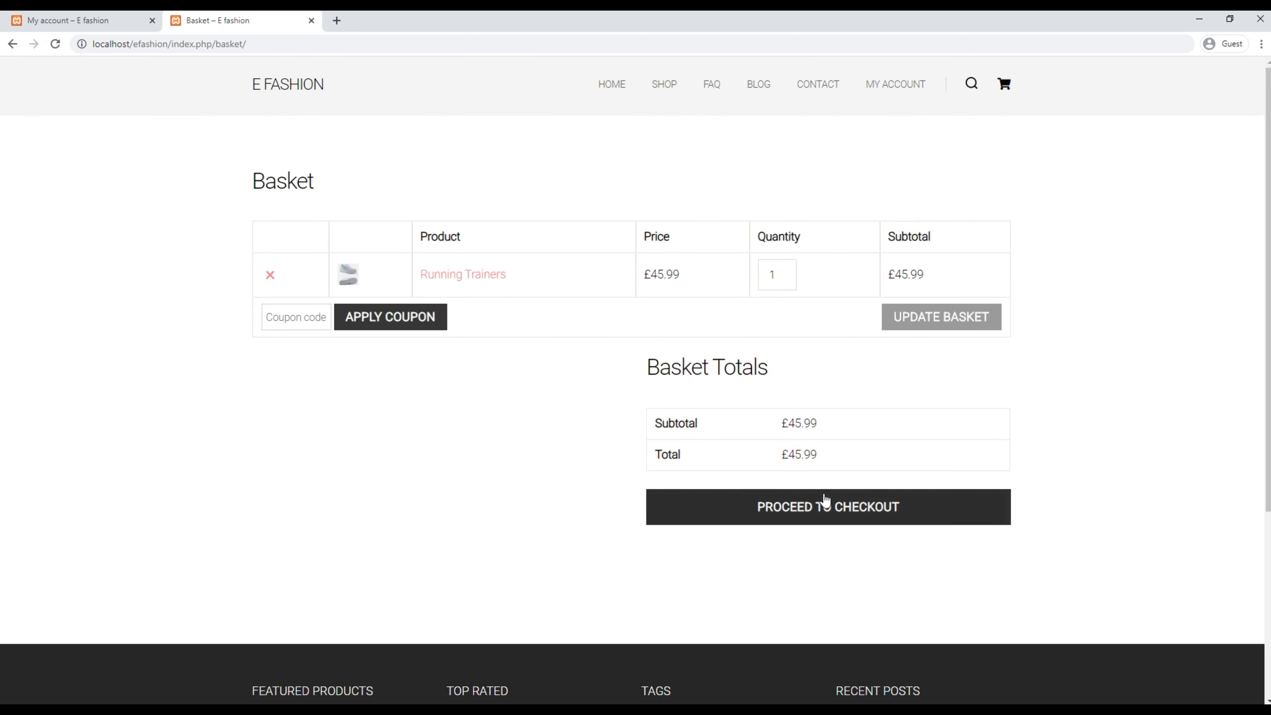
left_click(826, 501)
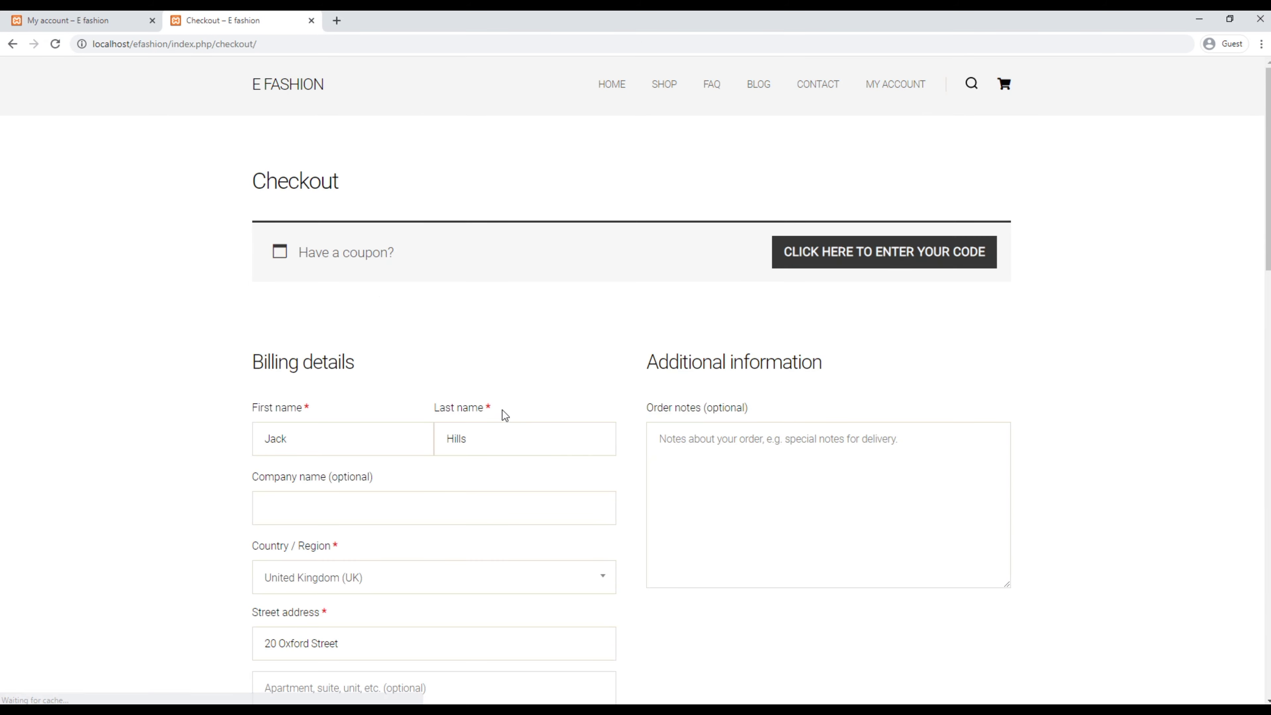
scroll(568, 443, "down", 15)
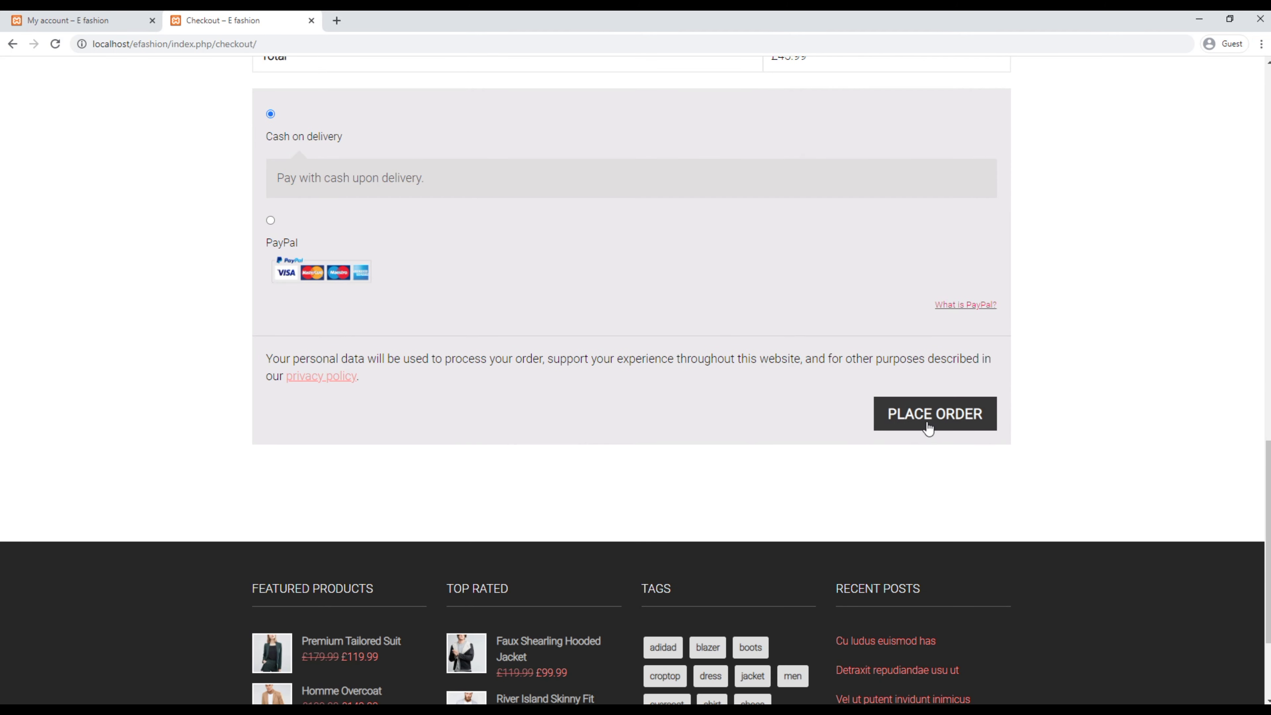
left_click(929, 429)
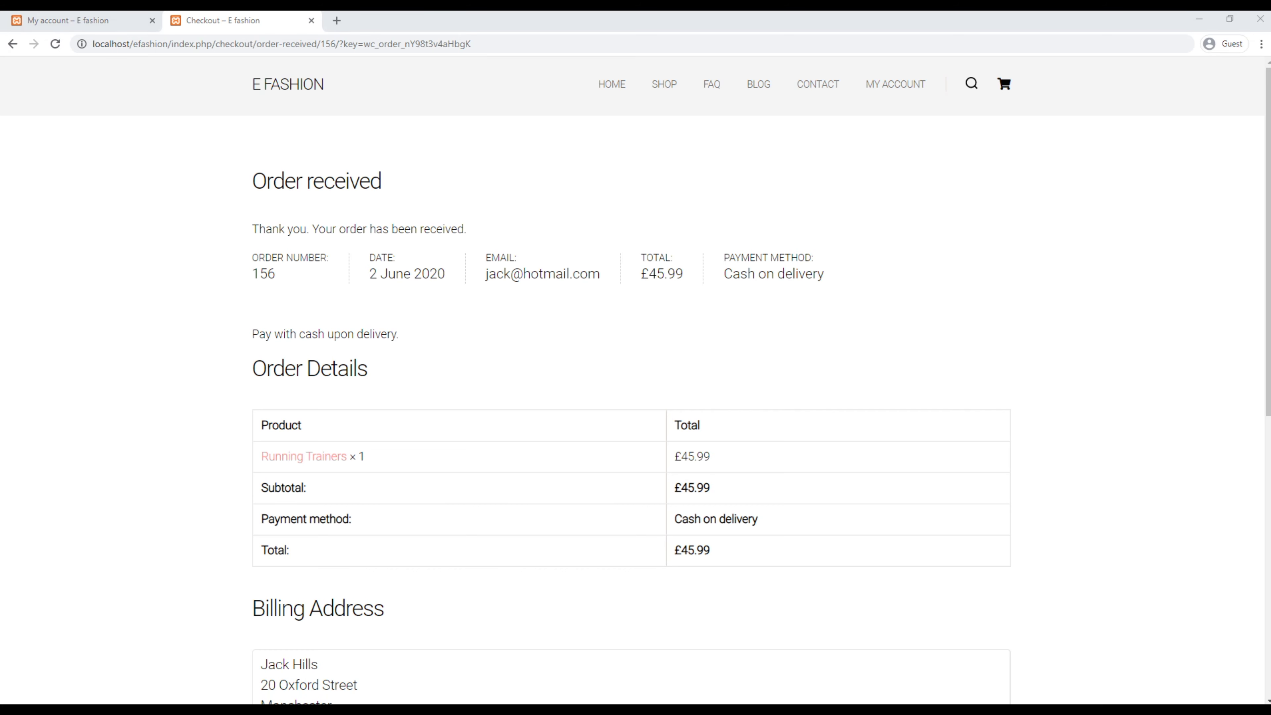
Step: Reload the customer's still-empty Downloads, then list admin orders showing the £45.99 order on hold
left_click(102, 24)
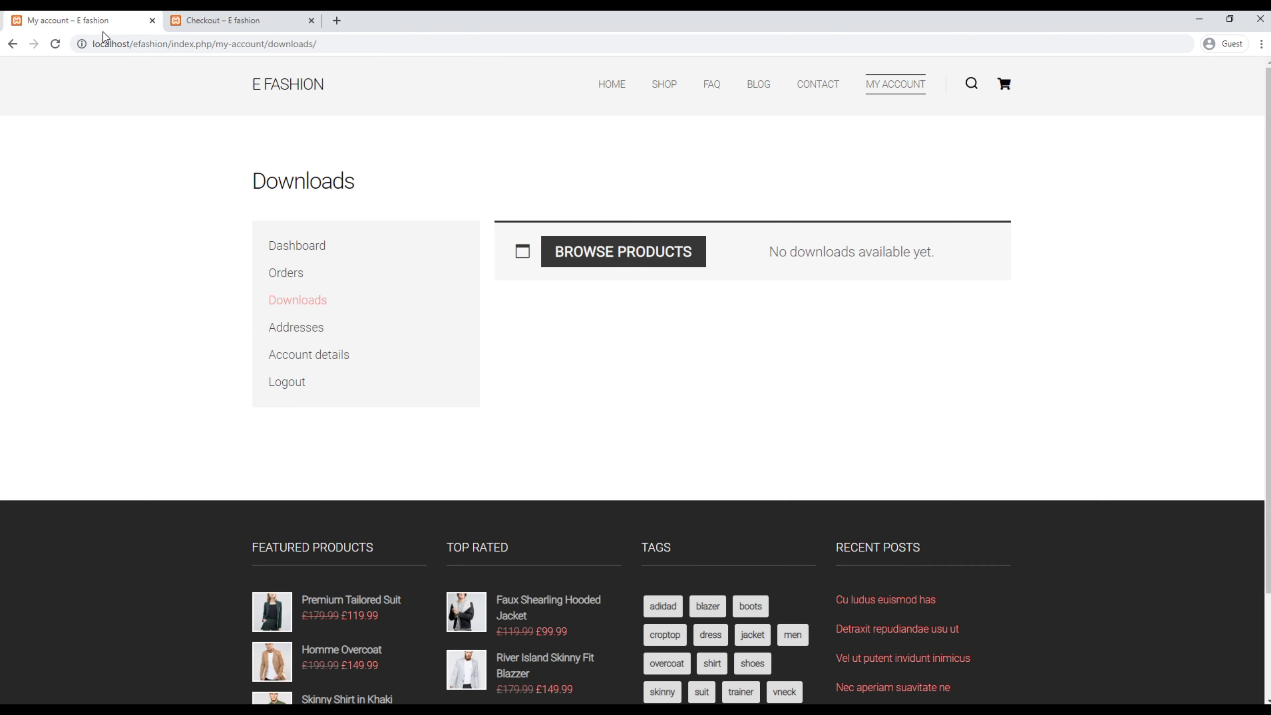
left_click(55, 45)
key("alt+Tab")
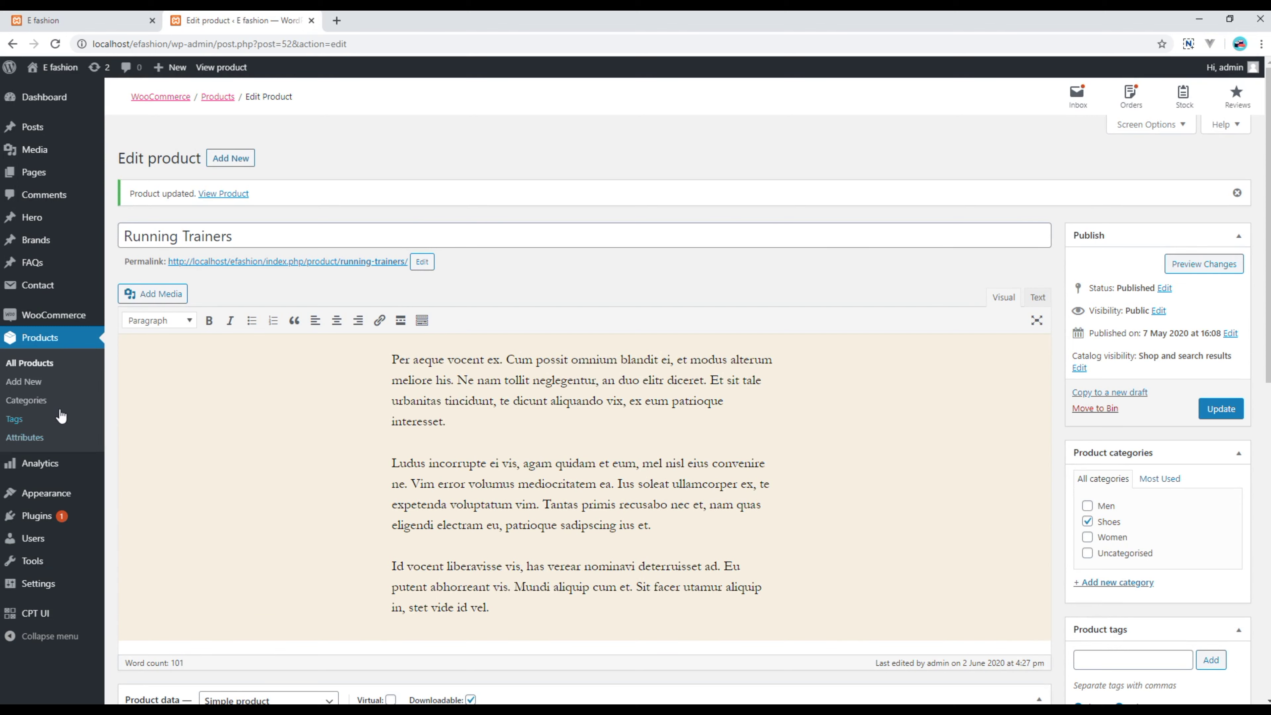
mouse_move(44, 319)
left_click(128, 339)
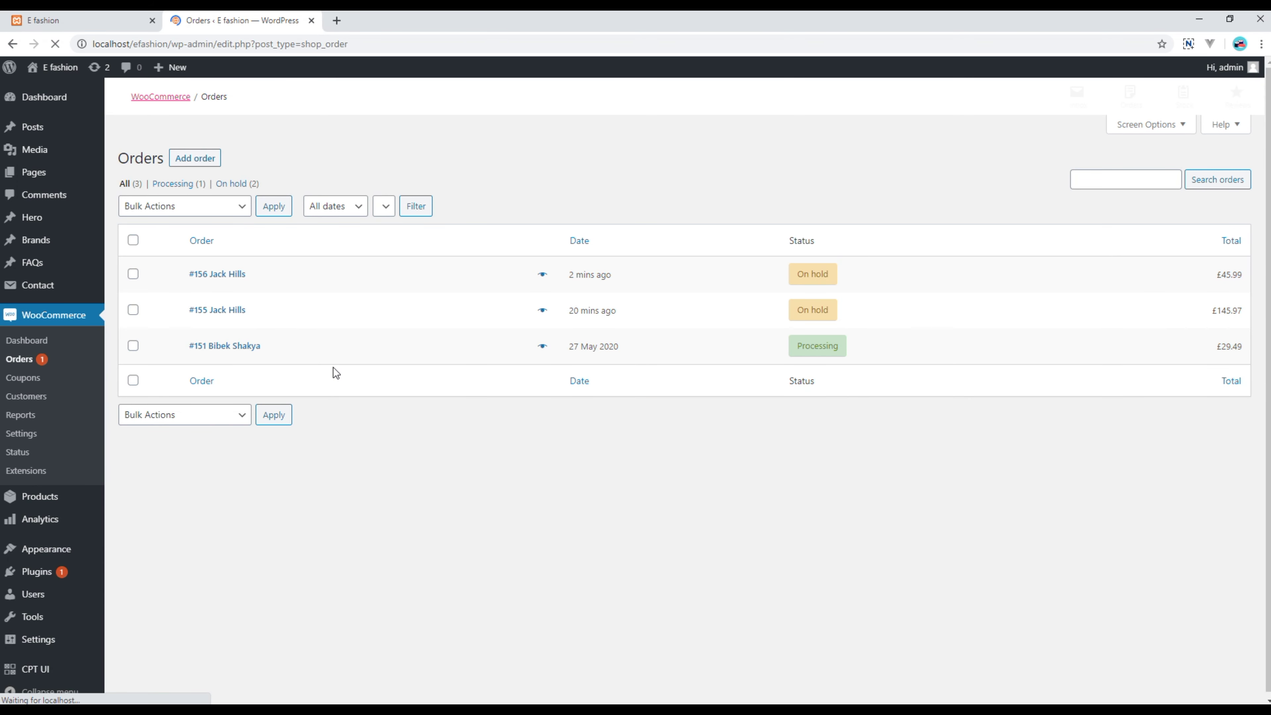
Step: Change the £45.99 Running Trainers order from On hold to Processing and update it
left_click(230, 276)
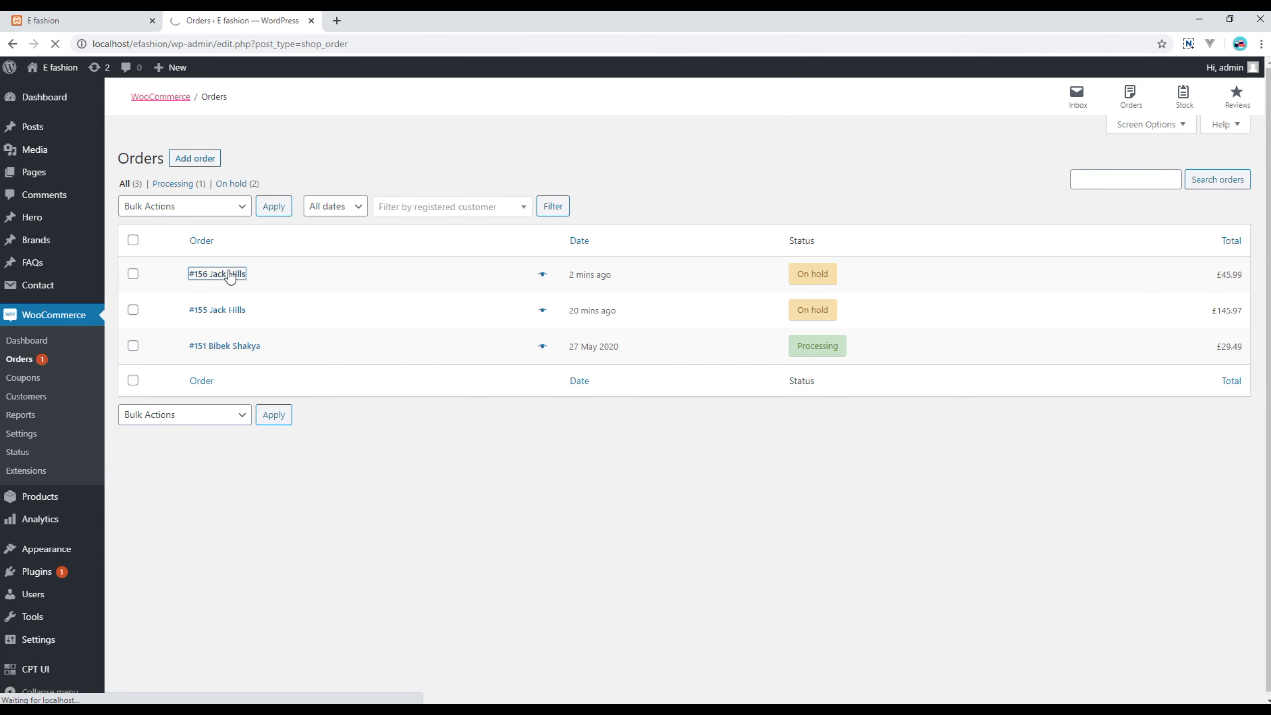
mouse_move(815, 285)
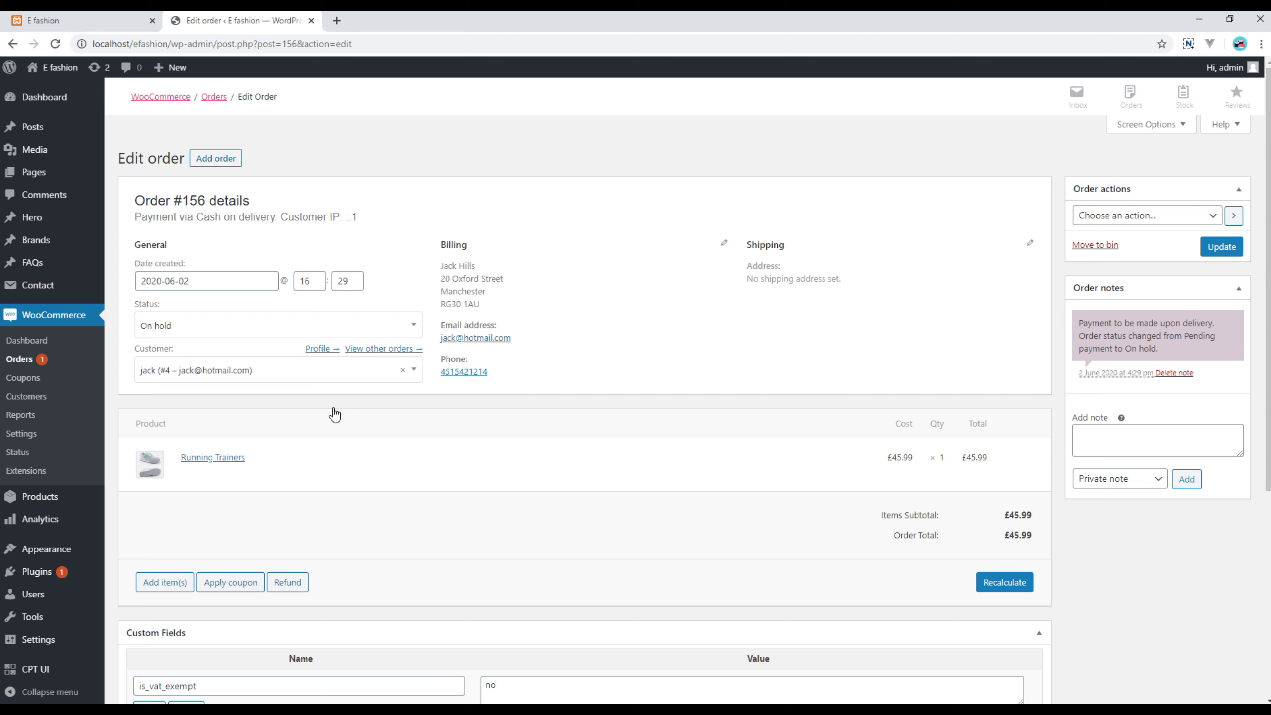
left_click(225, 326)
left_click(193, 371)
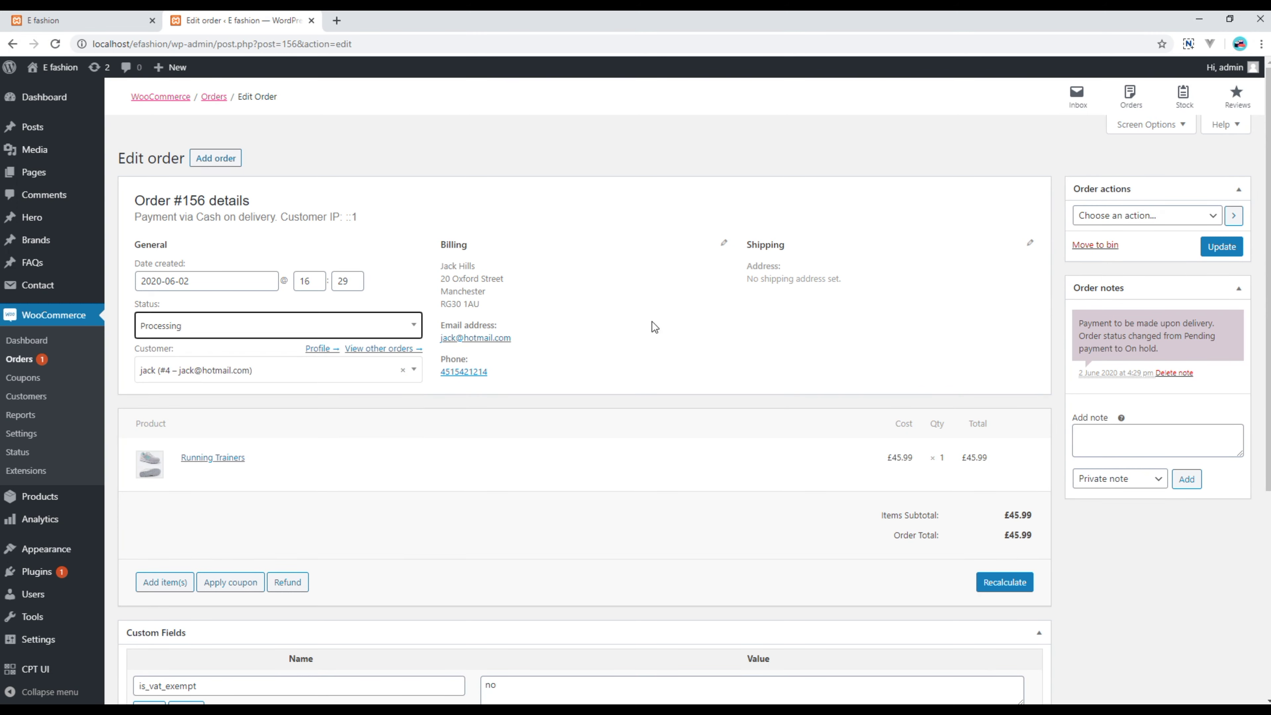
left_click(1222, 247)
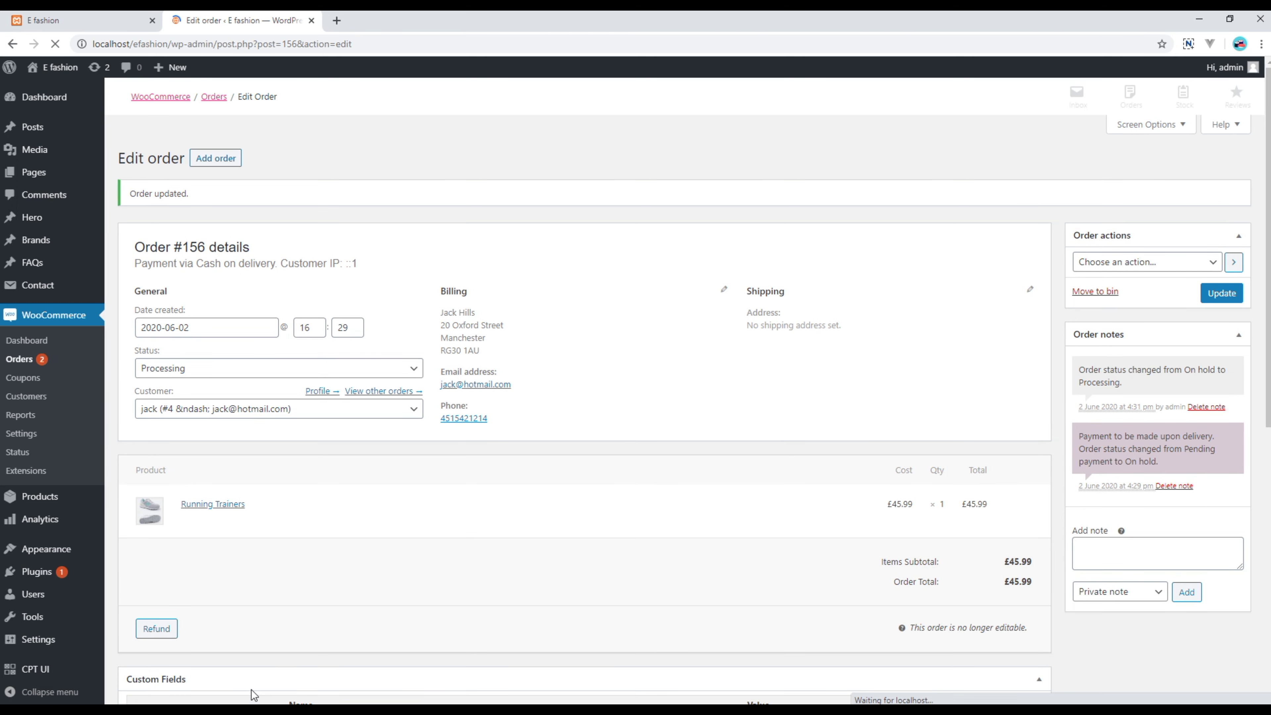
key("alt+Tab")
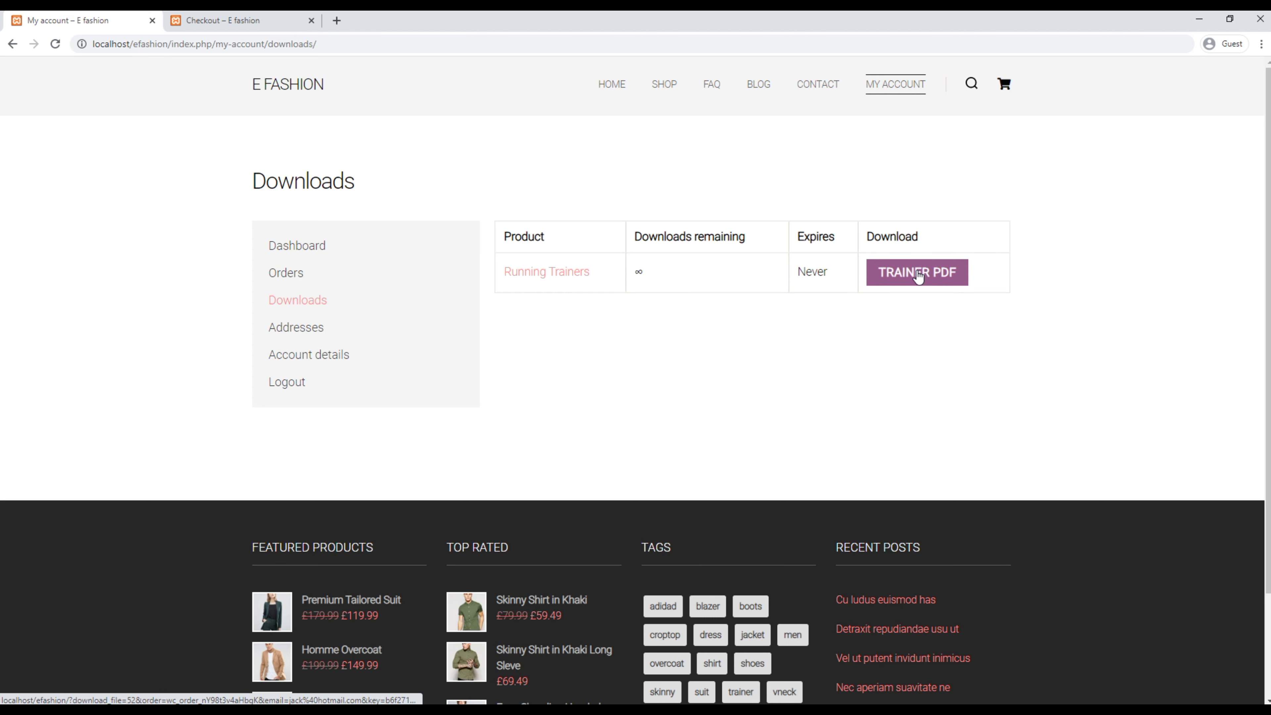
Step: Download the Trainer PDF, then view the customer's saved billing address under Addresses
left_click(919, 276)
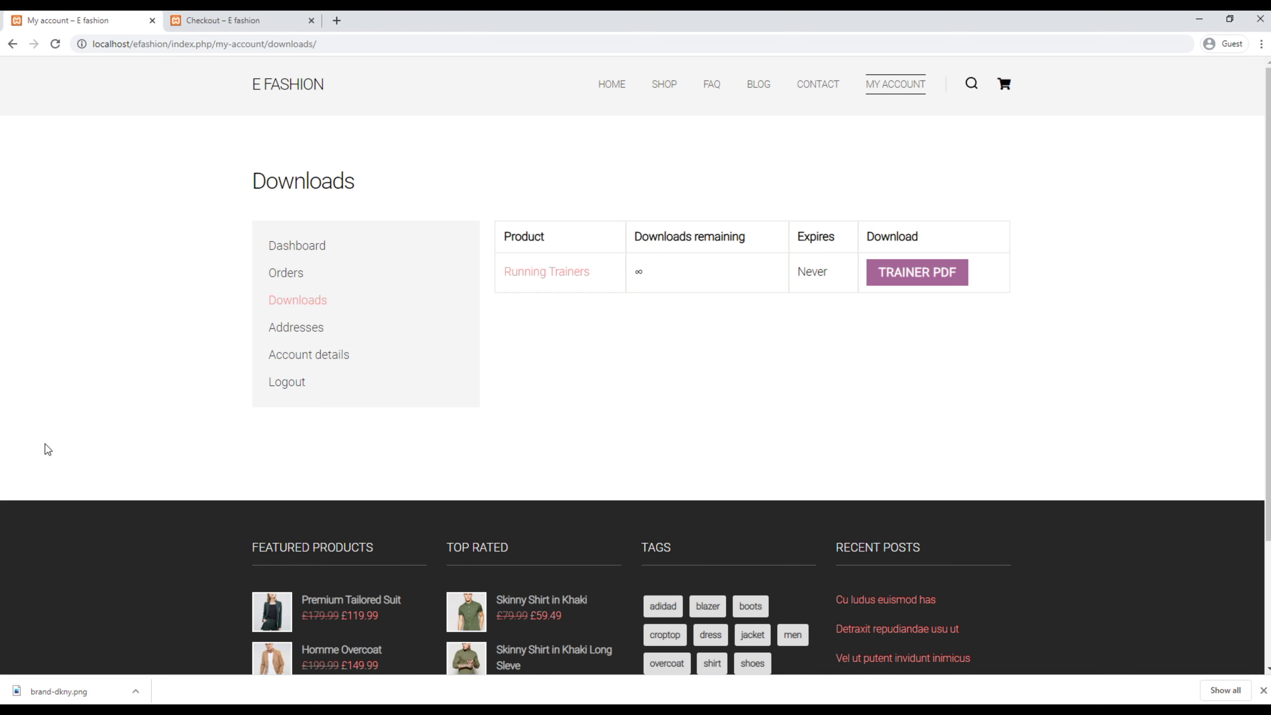
left_click(297, 328)
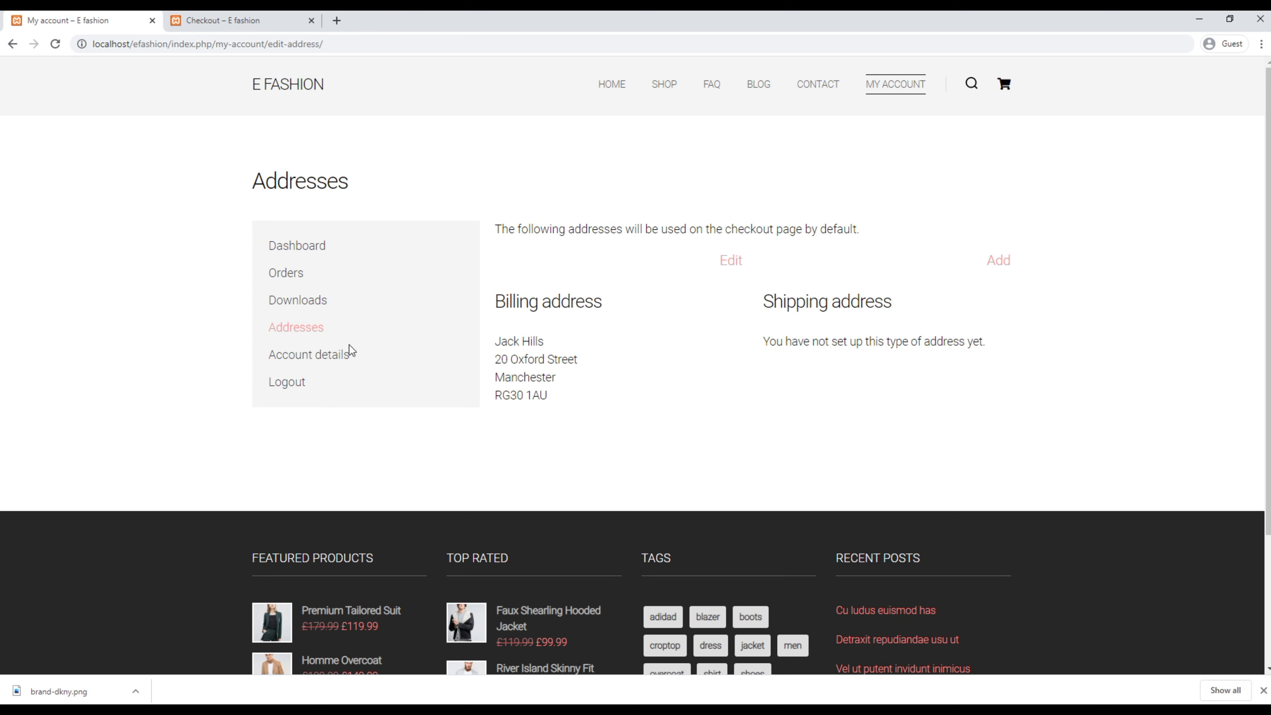
Step: Review the customer's Account details name, e-mail and password fields, then log out
left_click(340, 356)
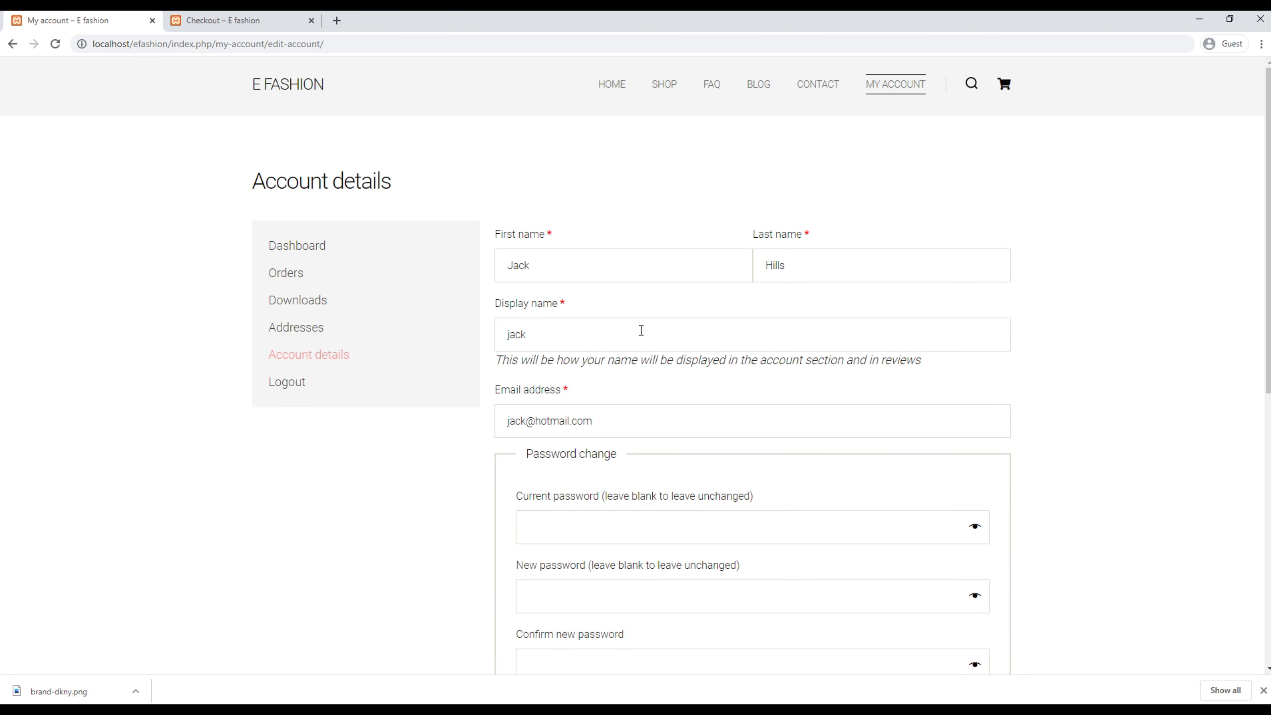
scroll(434, 514, "down", 3)
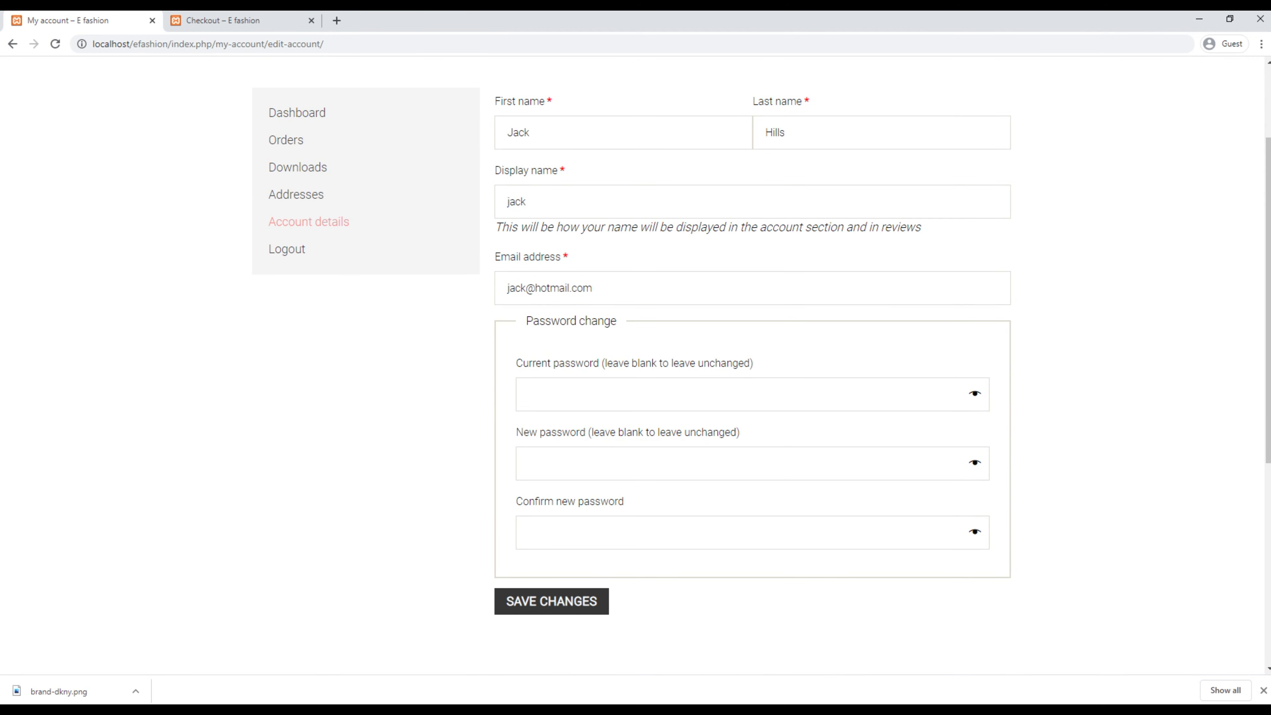
left_click(294, 250)
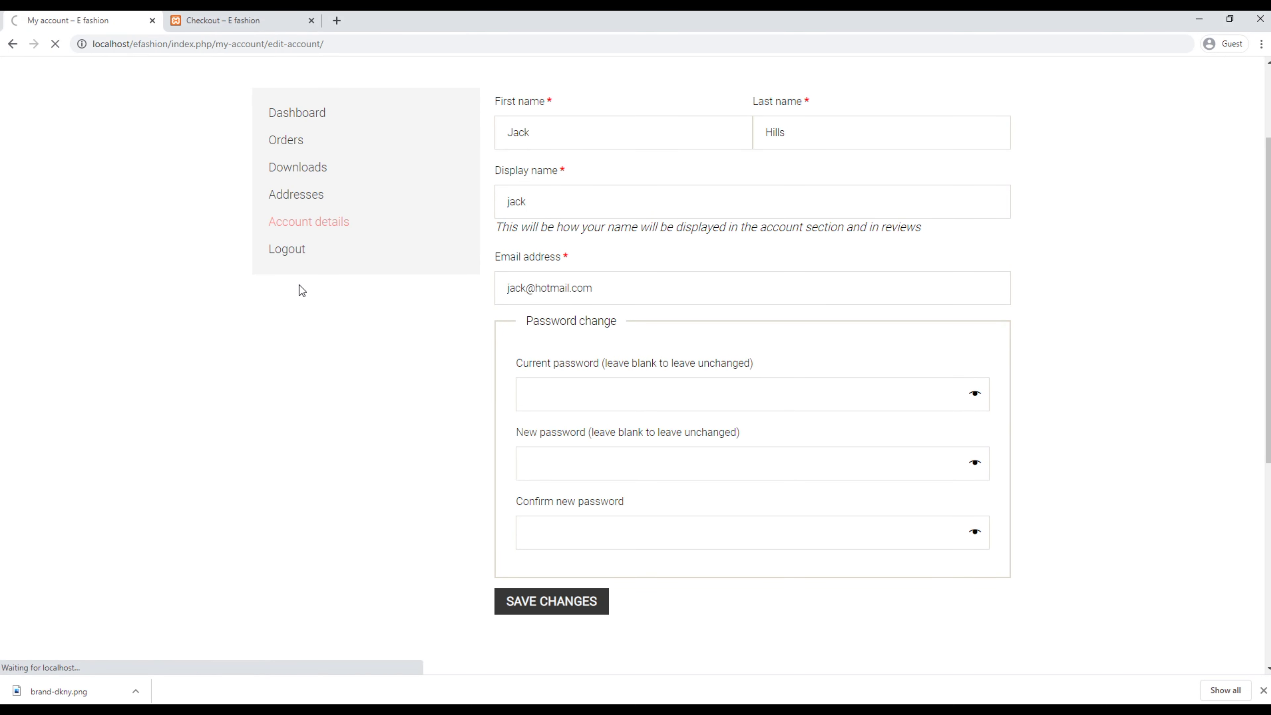